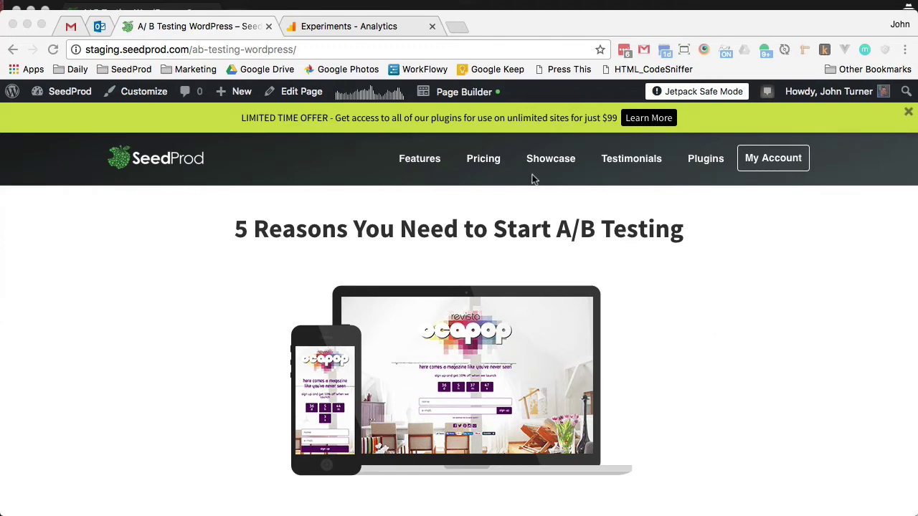
Step: Start a new Analytics experiment named 'Testing headline'
left_click(328, 29)
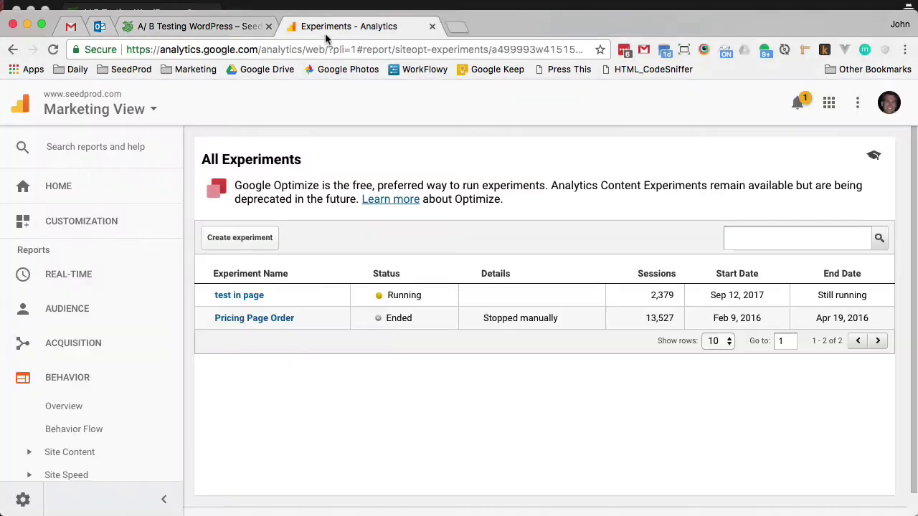
left_click(261, 241)
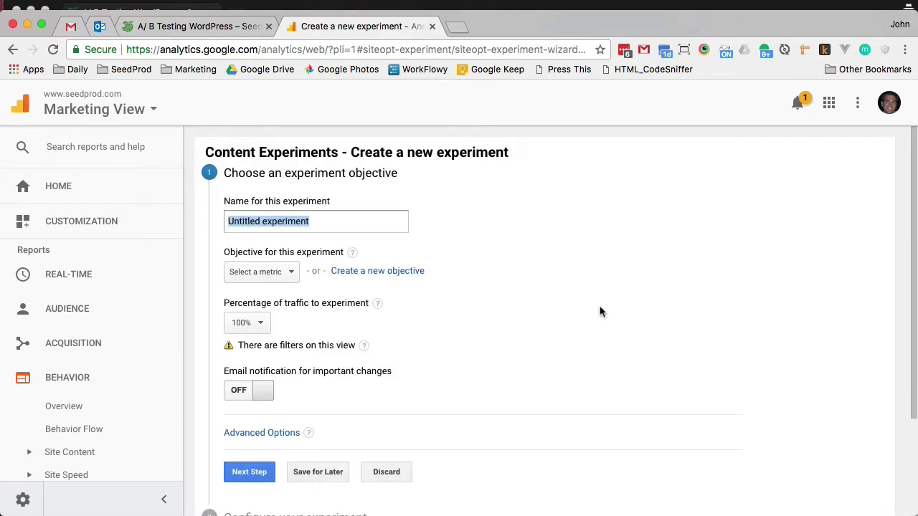
left_click(330, 229)
key("super+a")
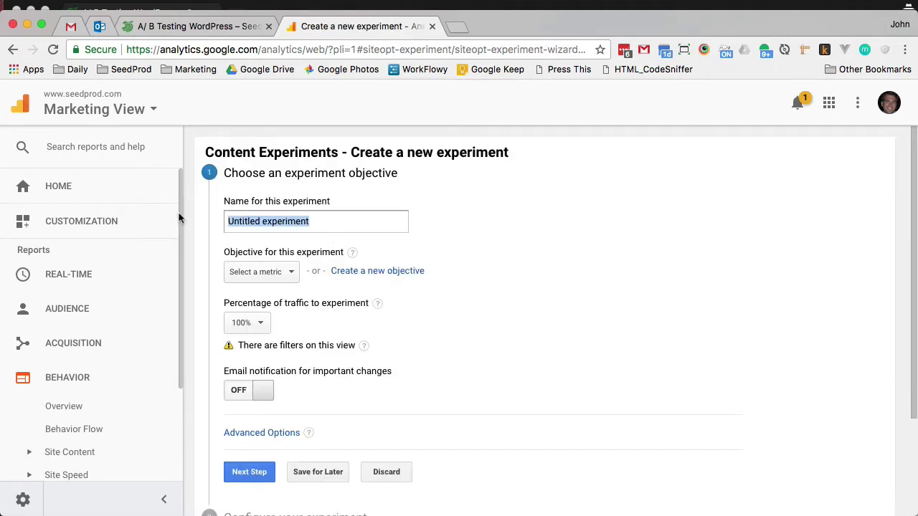
type("Testiubg")
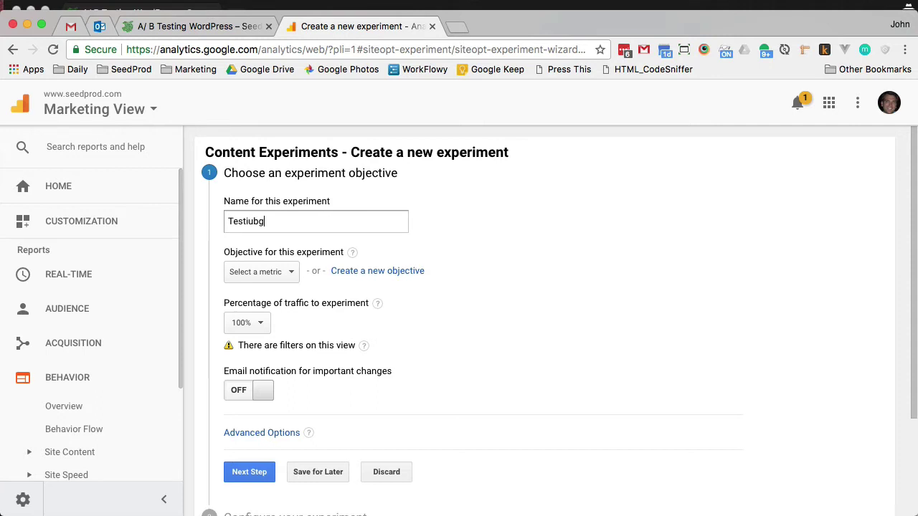
key("BackSpace")
key("BackSpace")
key("BackSpace")
type("ng headline")
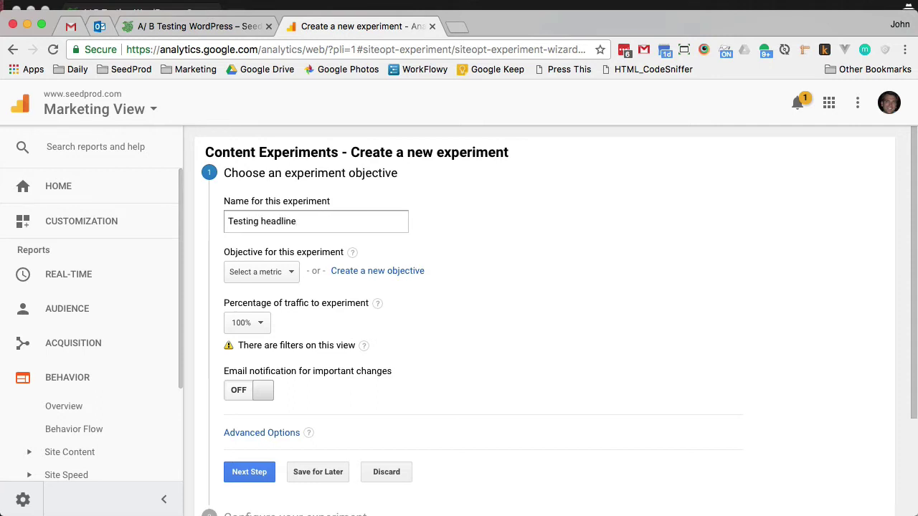
Step: Set the experiment objective to Ecommerce > Revenue and save it
left_click(251, 279)
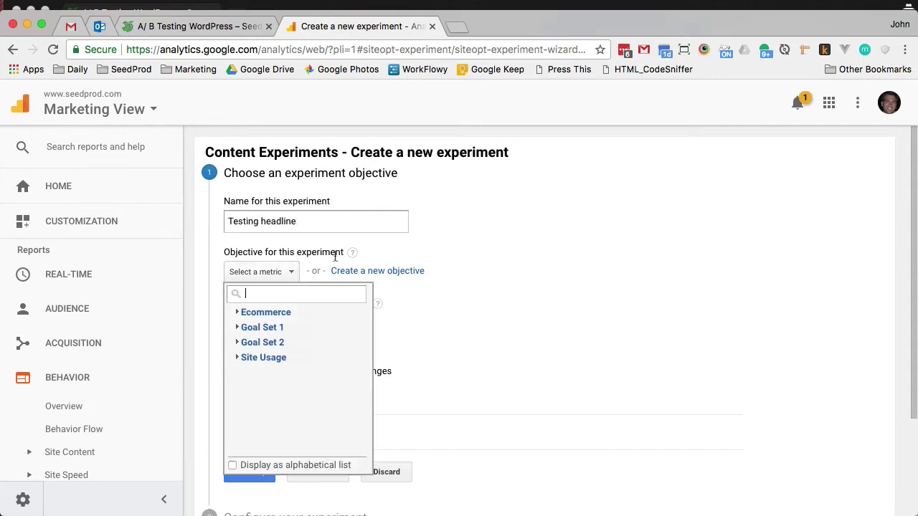
left_click(280, 313)
left_click(276, 330)
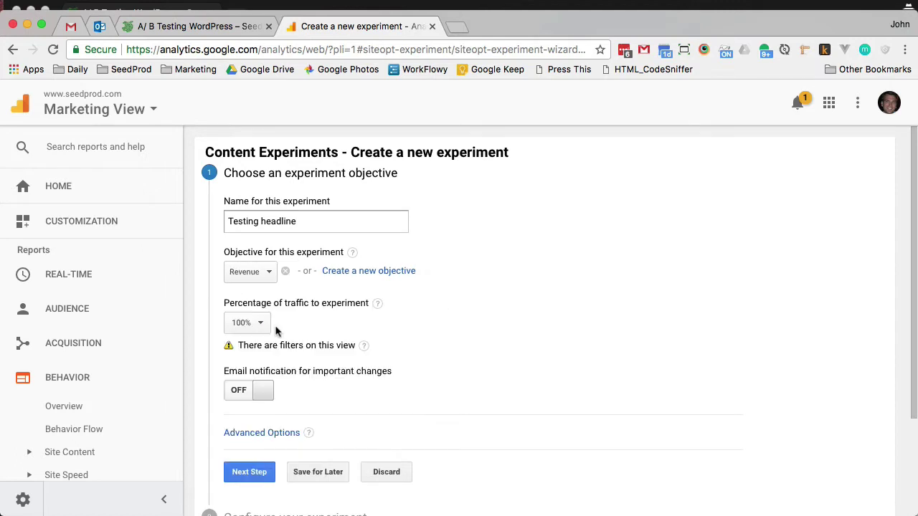
scroll(279, 337, "down", 1)
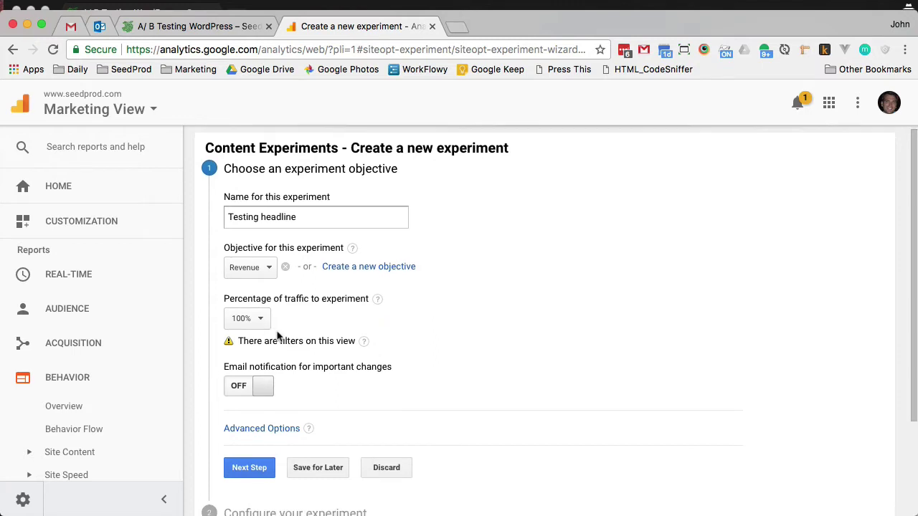
scroll(280, 336, "down", 2)
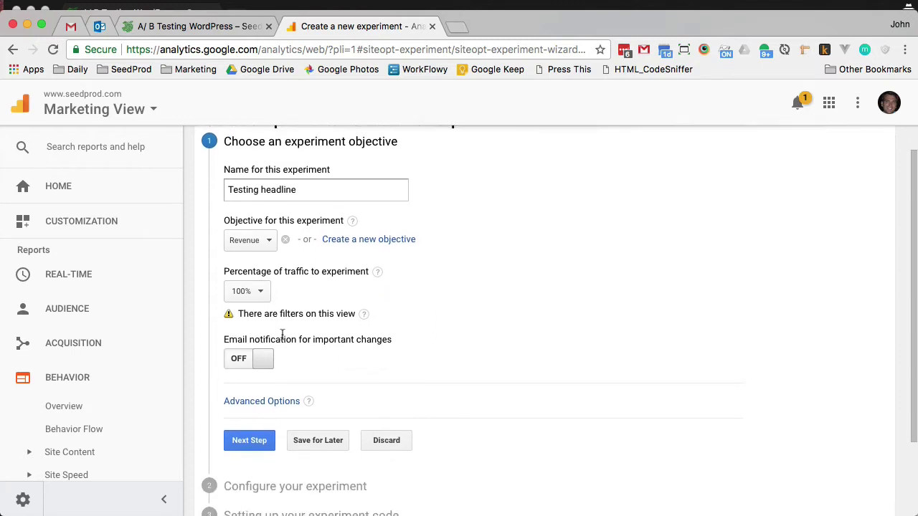
left_click(246, 440)
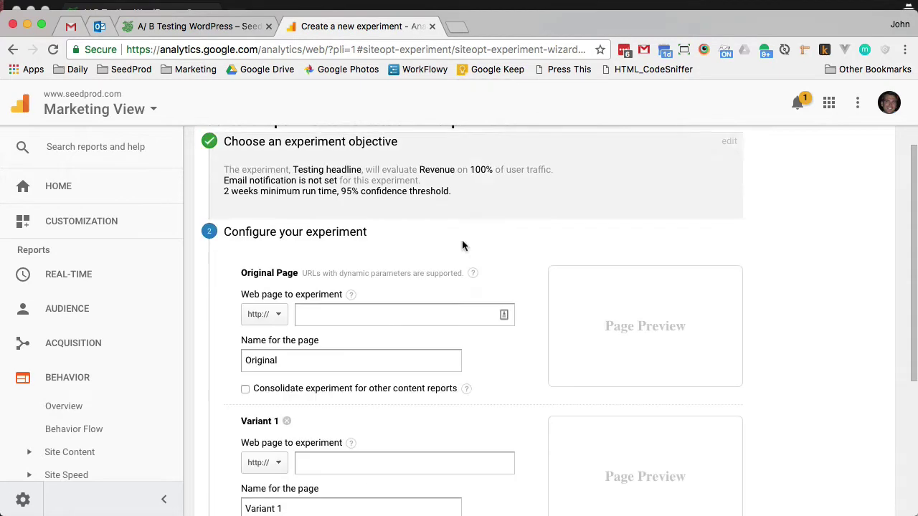
left_click(192, 26)
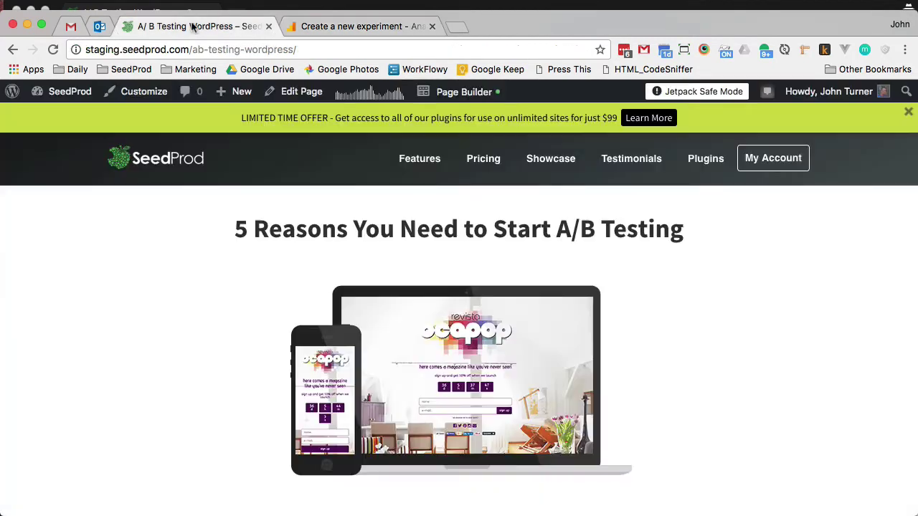
right_click(261, 52)
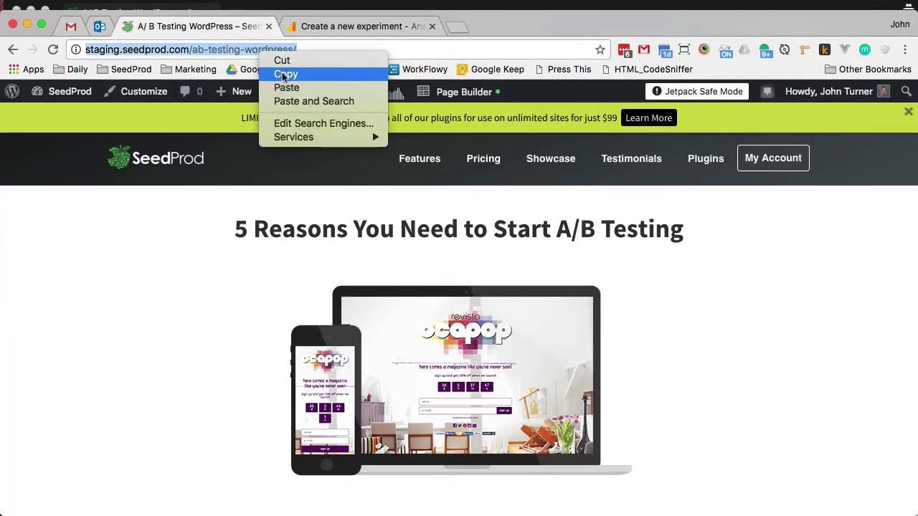
left_click(281, 79)
left_click(363, 25)
left_click(326, 315)
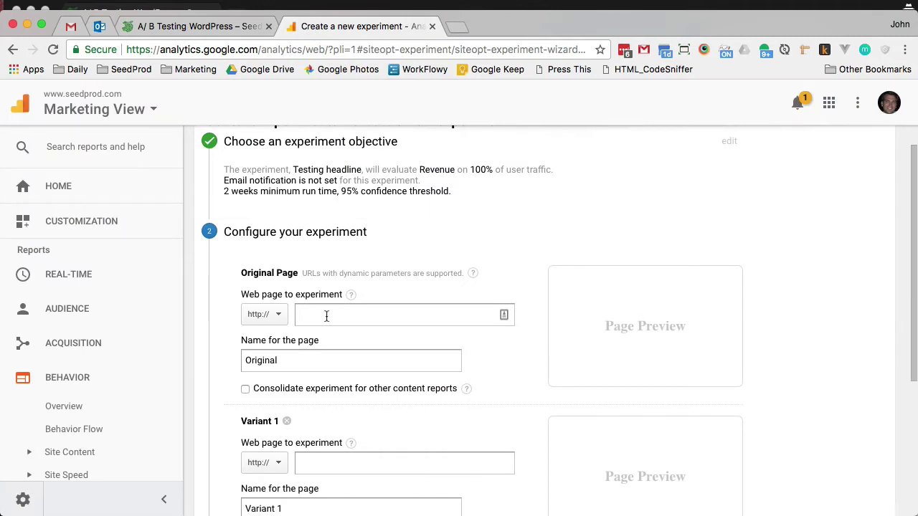
key("super+v")
scroll(444, 271, "down", 2)
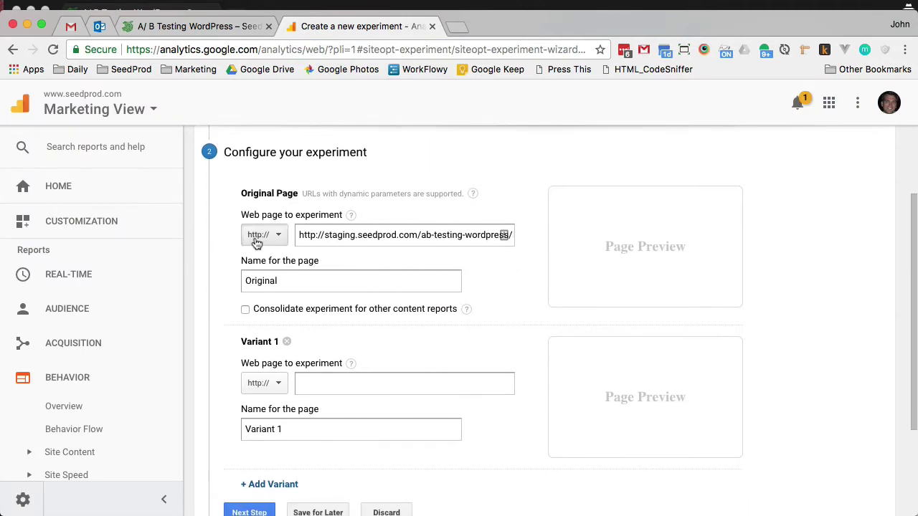
left_click(257, 242)
left_click(270, 278)
Step: Enter gaversion1.com as the Variant 1 page and save the page configuration
scroll(484, 307, "down", 1)
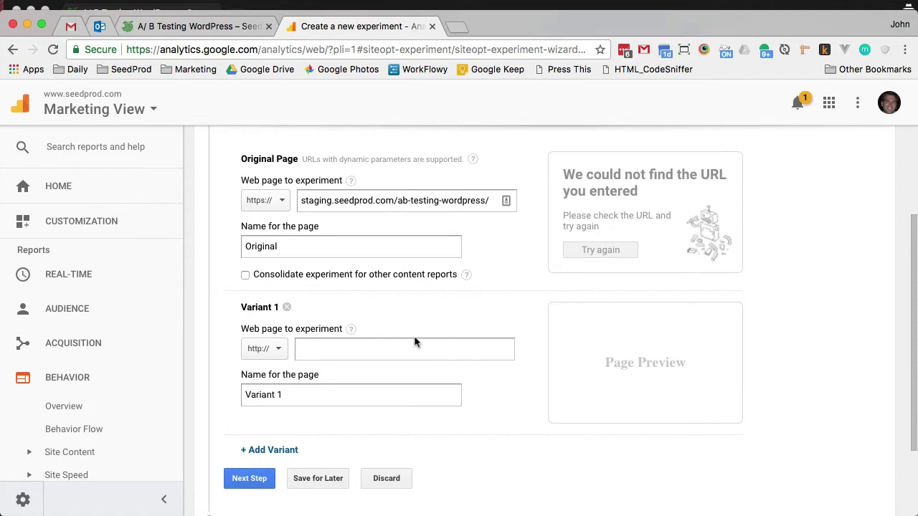
left_click(341, 349)
type("gaversion1.com")
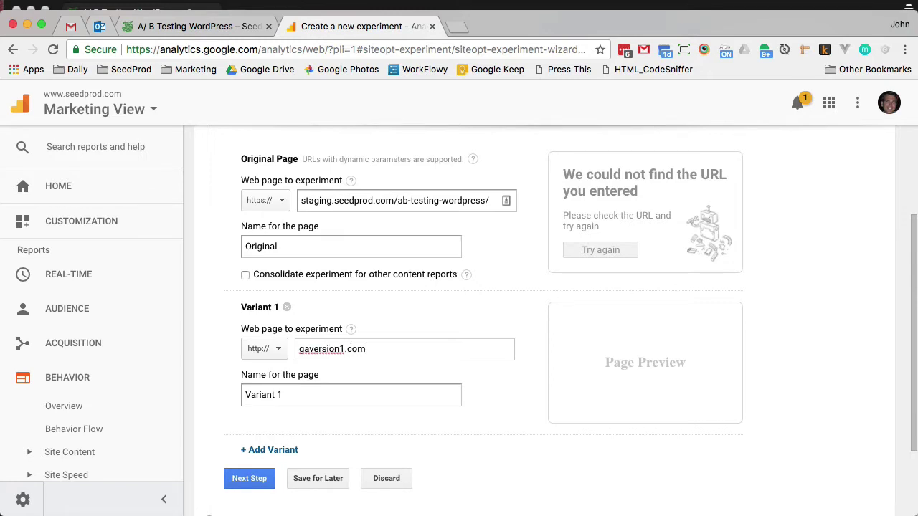
left_click(401, 312)
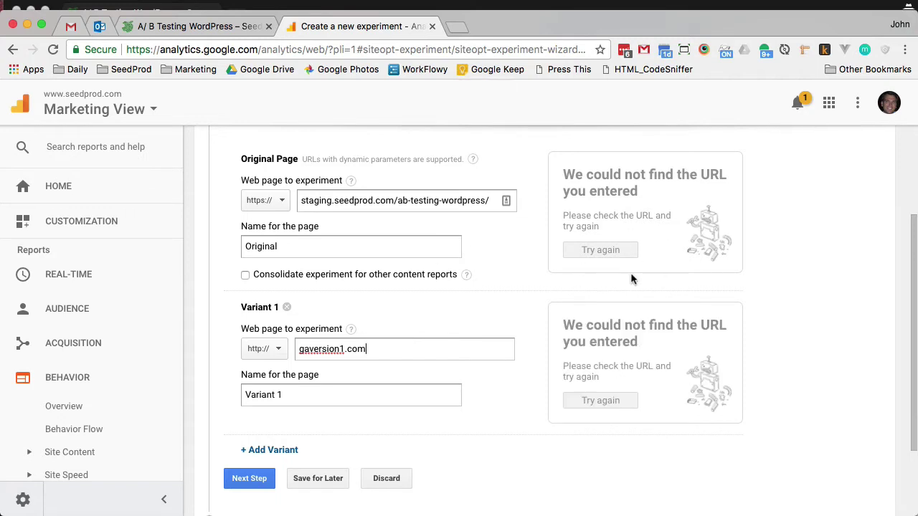
scroll(631, 280, "down", 1)
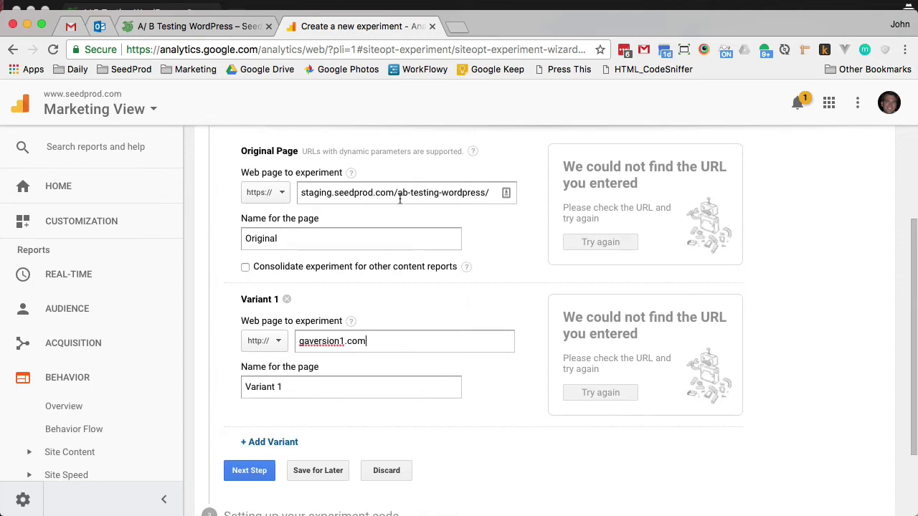
left_click(242, 473)
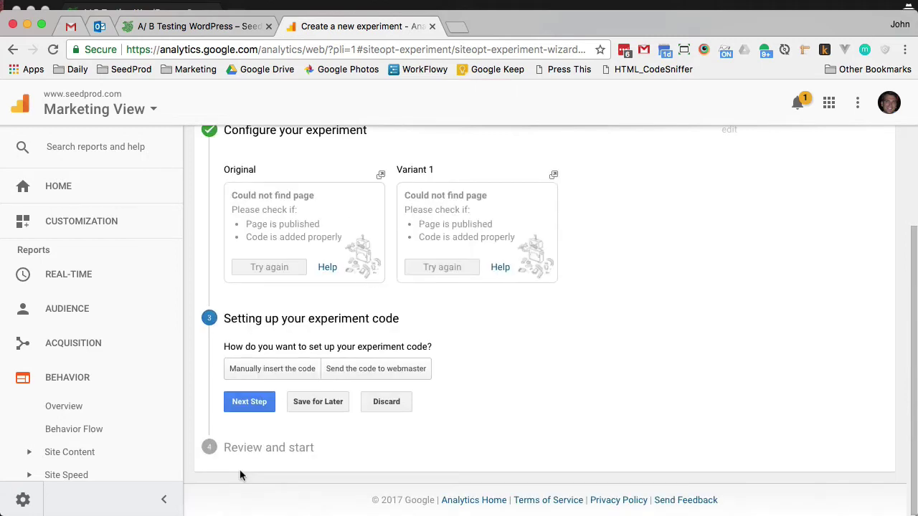
Step: Choose manual code insertion and copy the Experiment ID
left_click(304, 370)
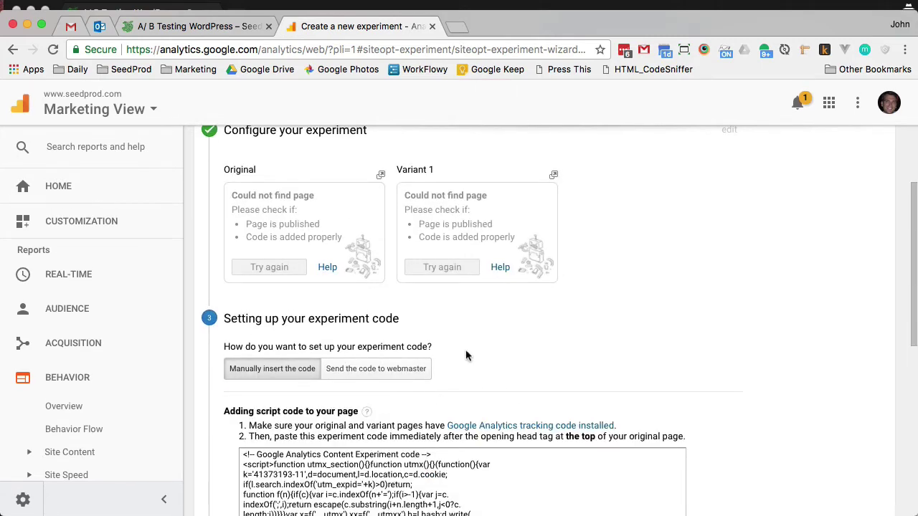
scroll(466, 354, "down", 5)
left_click_drag(434, 356, 306, 357)
right_click(306, 356)
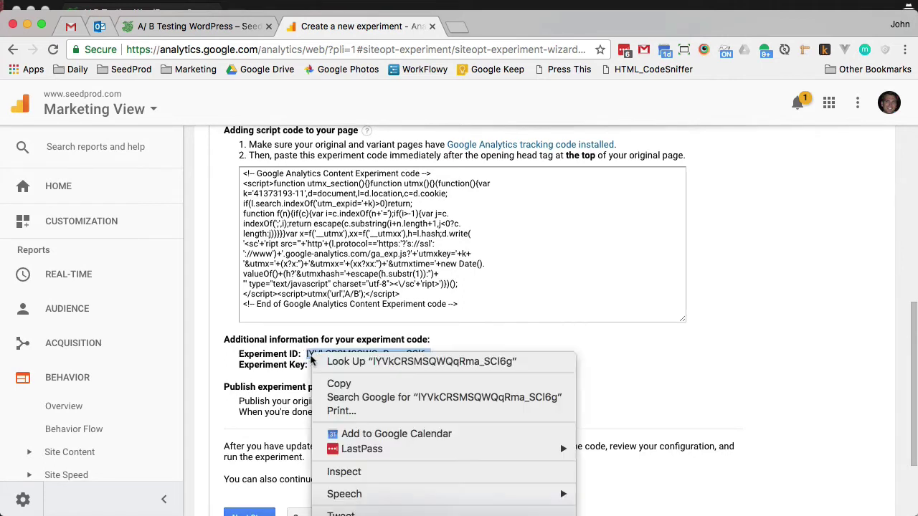
left_click(330, 381)
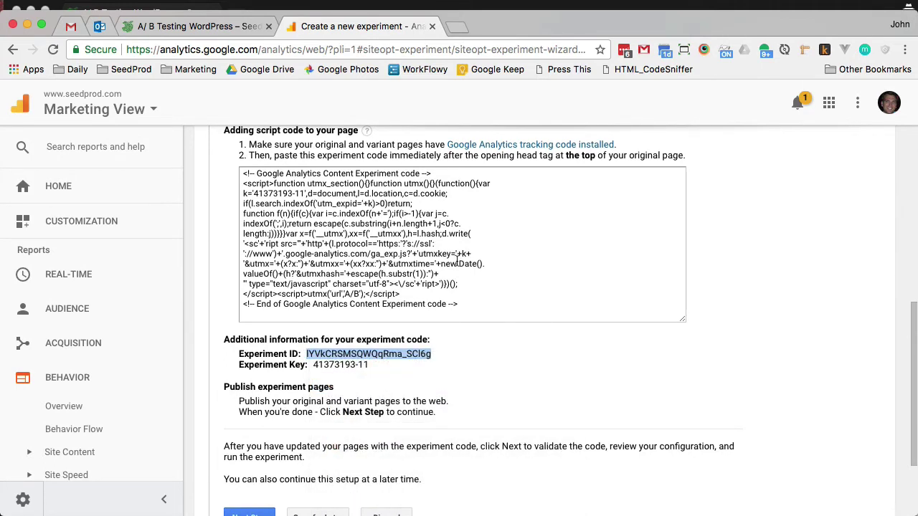
scroll(595, 404, "down", 3)
Step: Start the experiment despite validation warnings and confirm with Yes
left_click(256, 421)
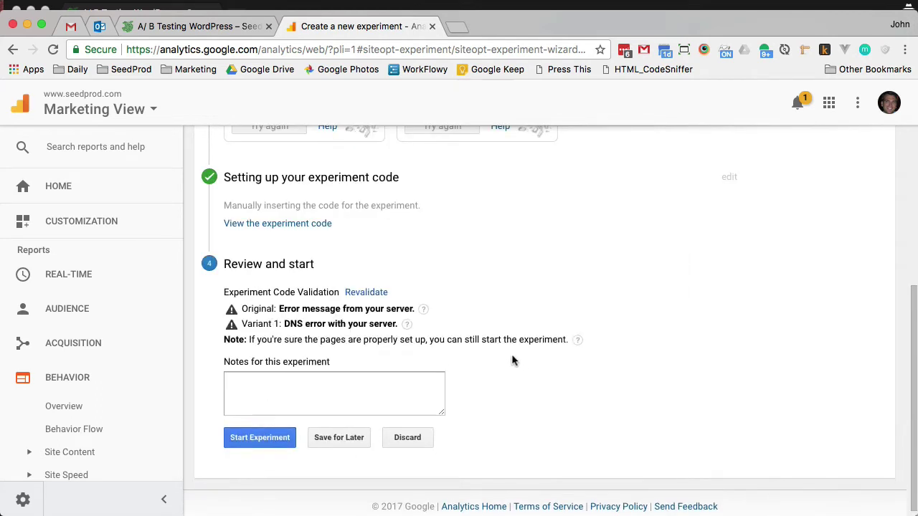
mouse_move(407, 323)
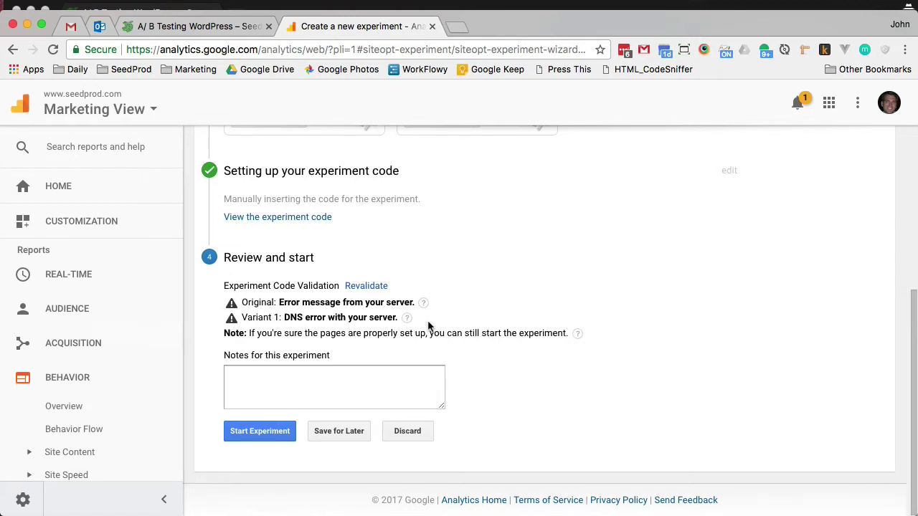
left_click(246, 437)
left_click(276, 354)
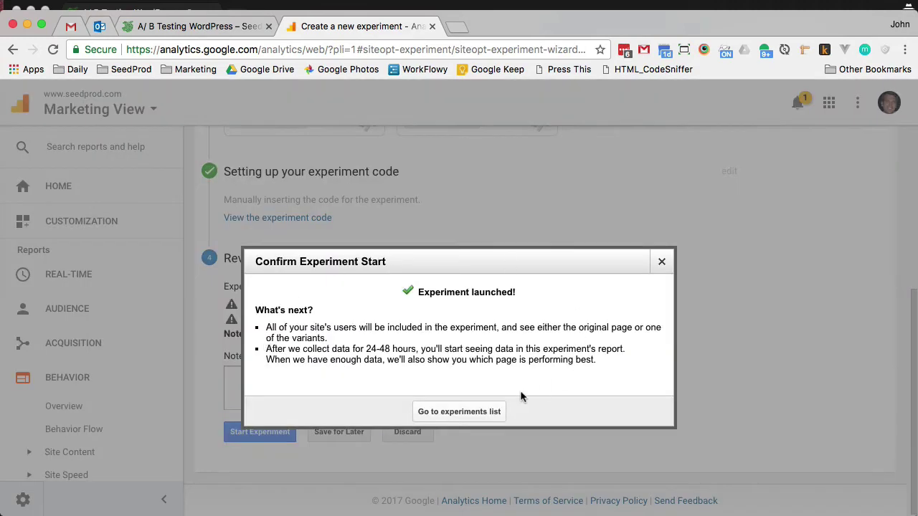
Step: Open the page in Beaver Builder and drop a Google Content Experiments module above the headline
left_click(201, 26)
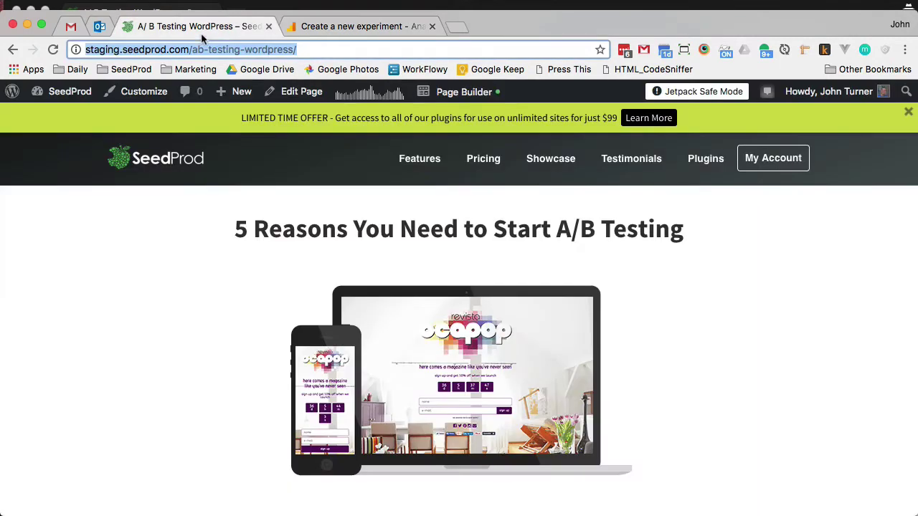
left_click(462, 94)
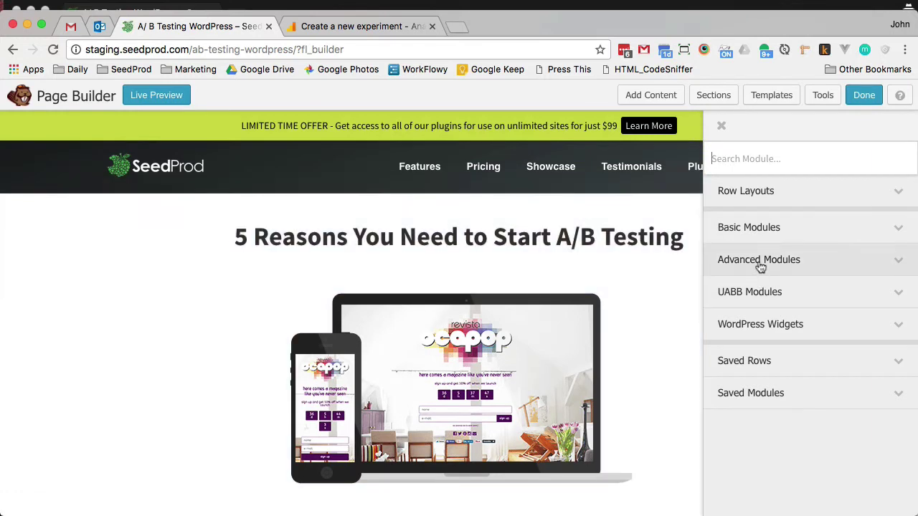
left_click(759, 262)
scroll(806, 353, "down", 2)
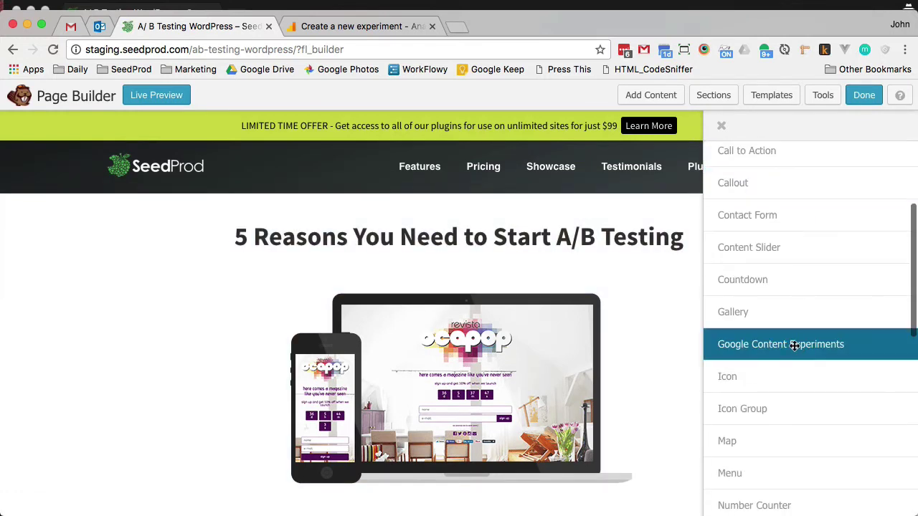
left_click_drag(796, 344, 538, 194)
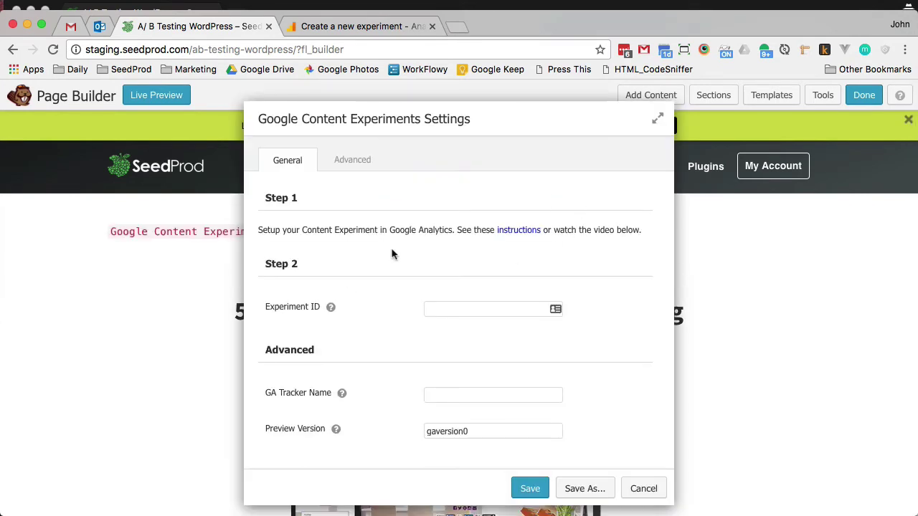
scroll(393, 274, "down", 1)
Step: Paste the copied GA Experiment ID into the module and save it with Preview Version gaversion0
left_click(446, 298)
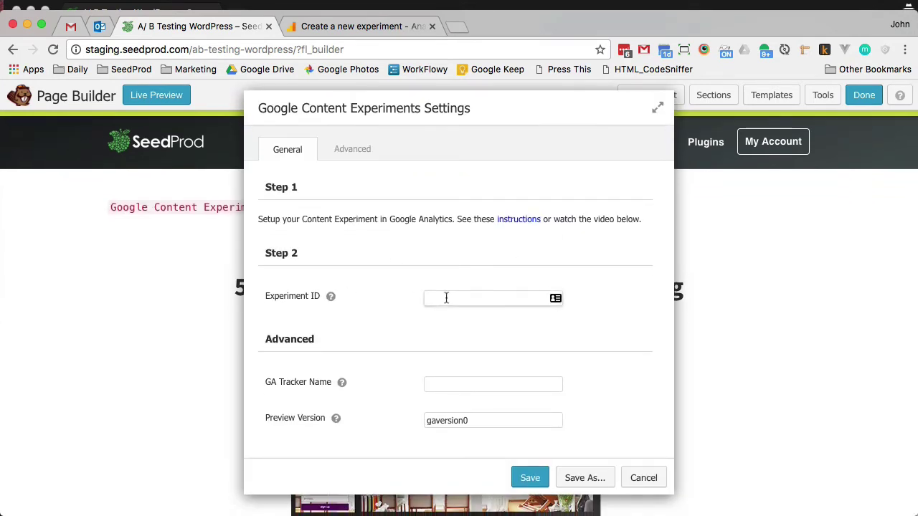
key("super+v")
left_click(407, 312)
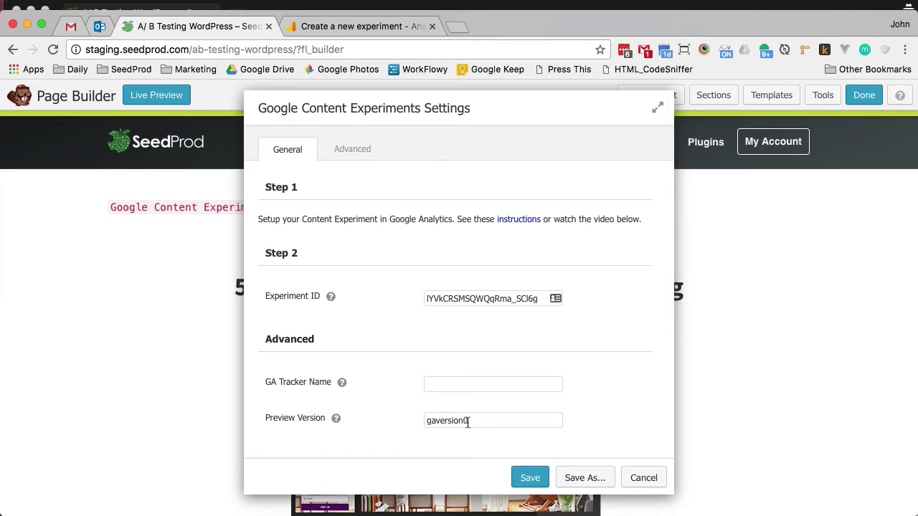
left_click(530, 479)
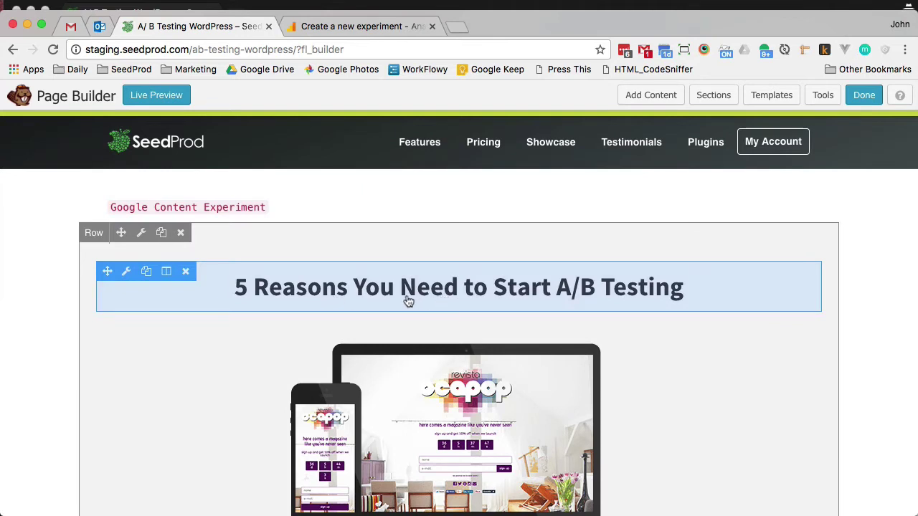
Step: Give the '5 Reasons You Need to Start A/B Testing' heading class gaversion0, save, and duplicate it
left_click(123, 276)
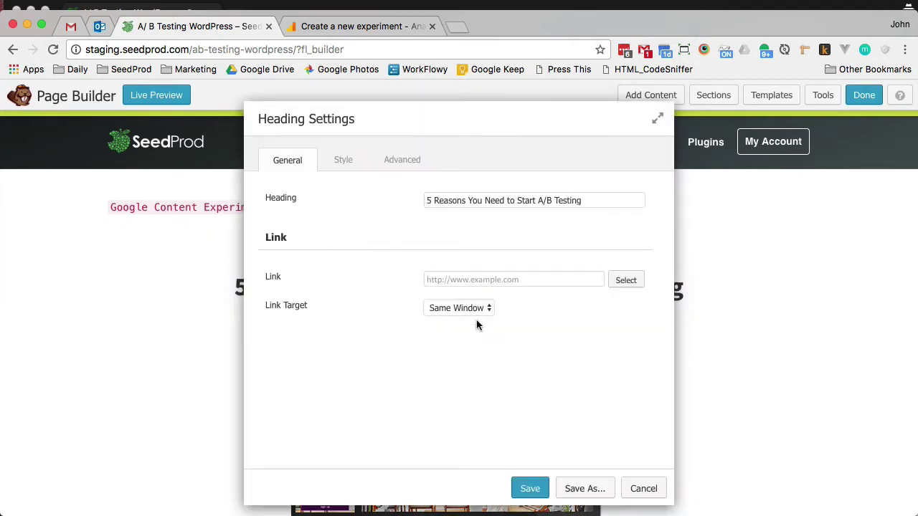
left_click(403, 172)
scroll(541, 345, "down", 5)
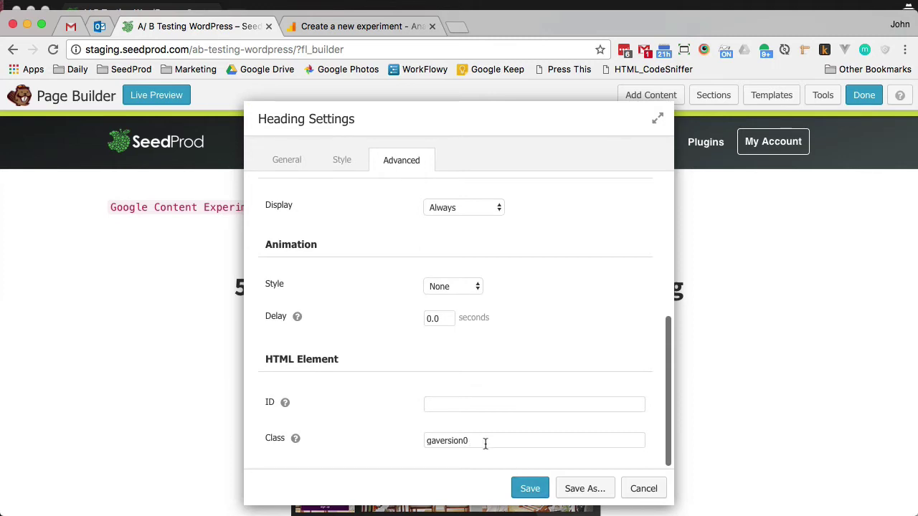
left_click_drag(485, 444, 375, 435)
left_click(518, 488)
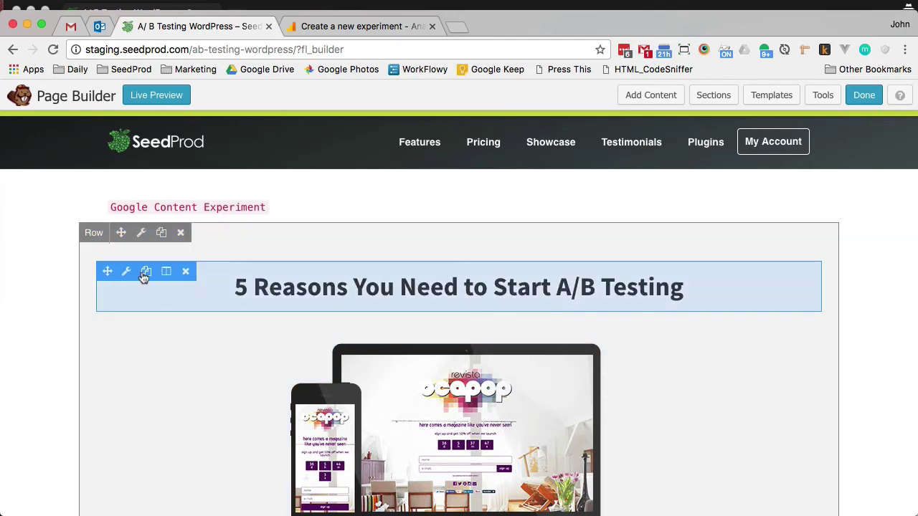
left_click(145, 272)
Step: Change the copied heading's CSS class from gaversion0 to gaversion1
left_click(127, 329)
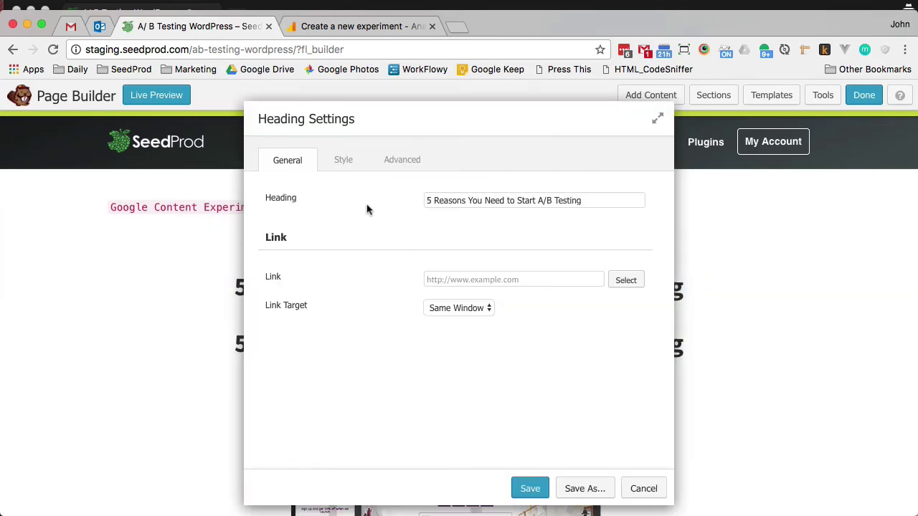
left_click(402, 160)
scroll(537, 433, "down", 10)
left_click_drag(498, 441, 363, 441)
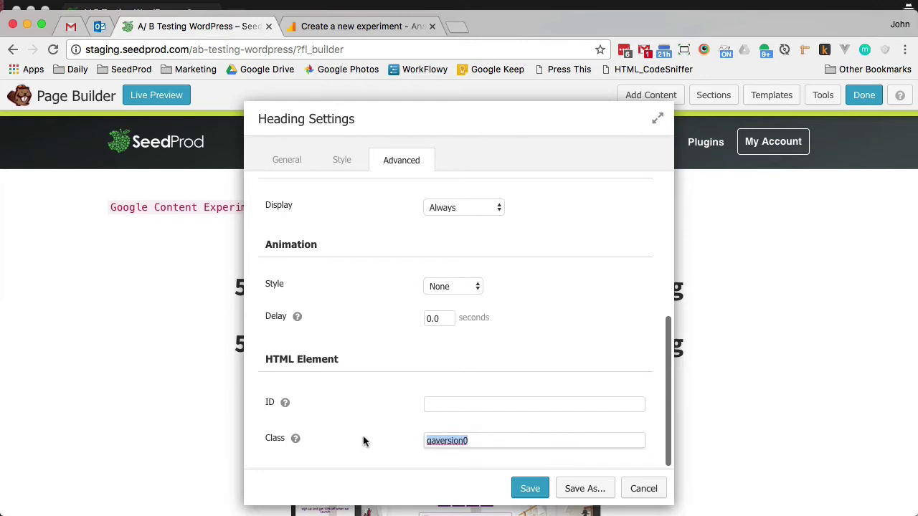
key("Right")
key("BackSpace")
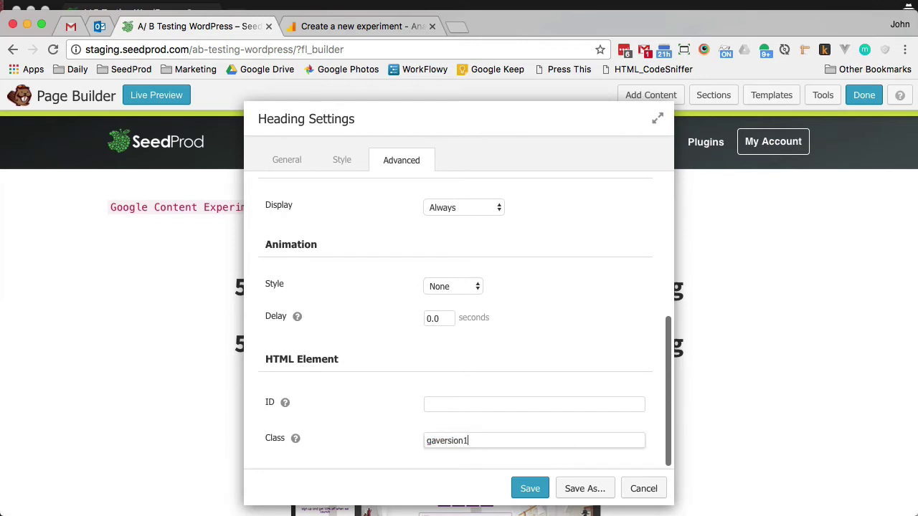
key("super+Tab")
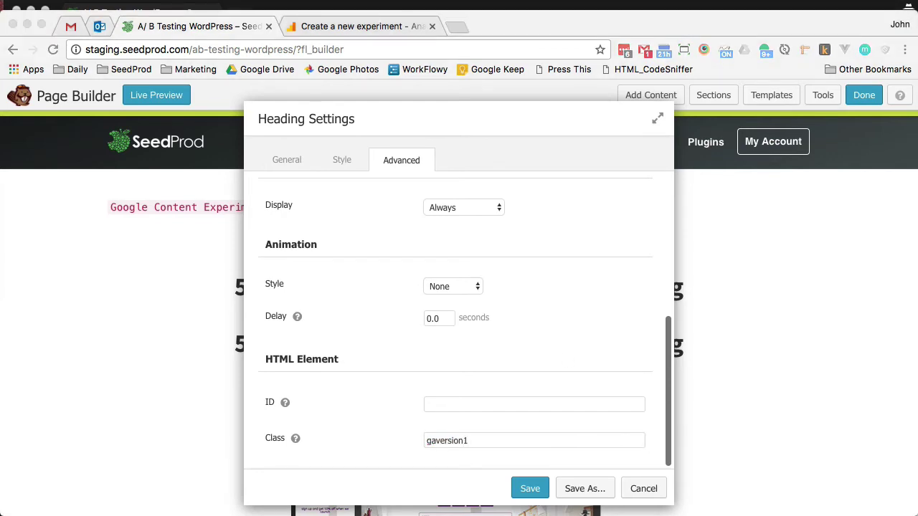
Step: Replace the copy's text with 'Start A/B Testing or Your Website will Die a Slow Death' and save
left_click(279, 165)
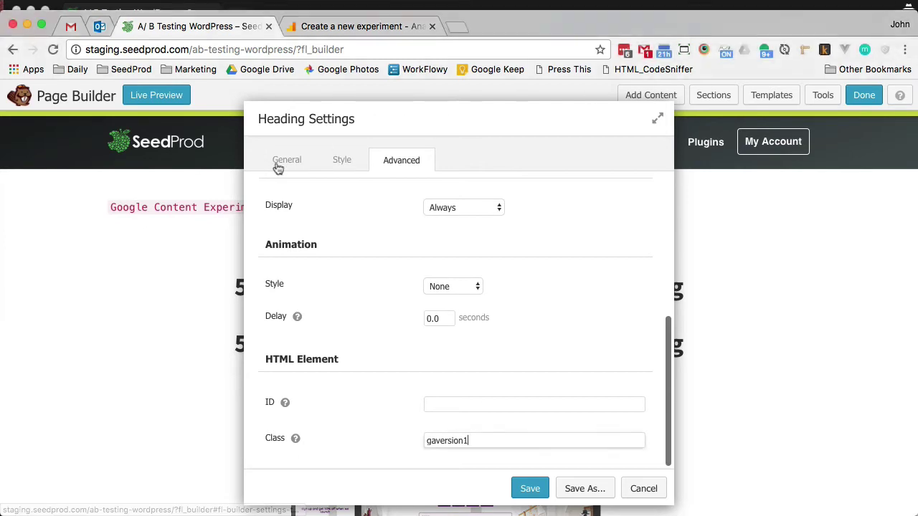
left_click_drag(582, 200, 427, 201)
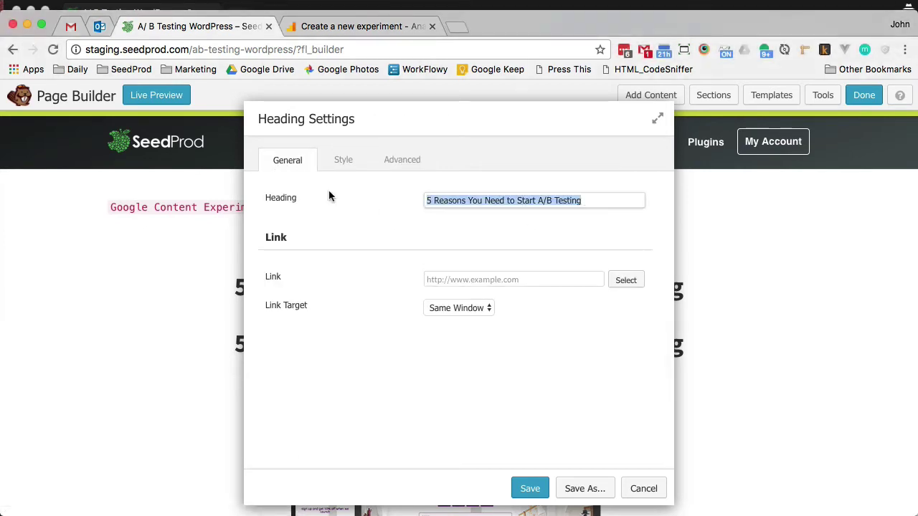
key("super+v")
left_click(538, 493)
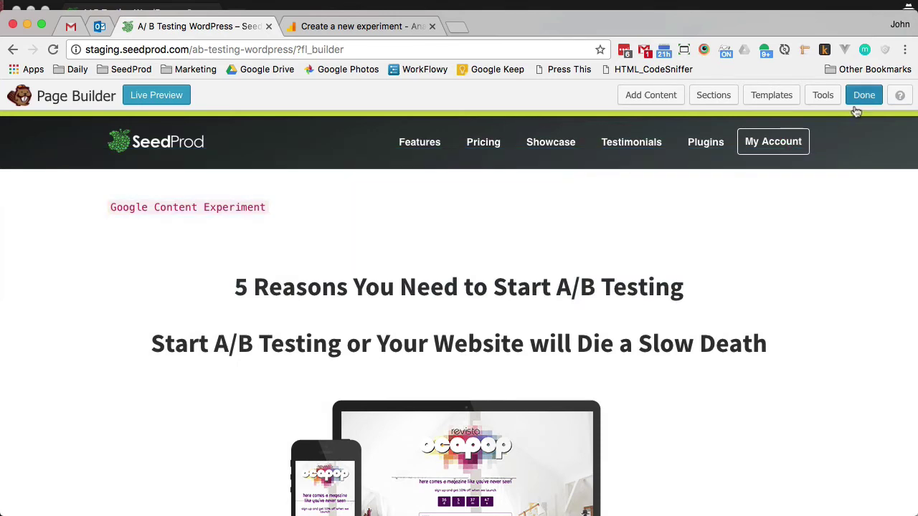
left_click(860, 96)
Step: Publish the Beaver Builder page changes
left_click(522, 265)
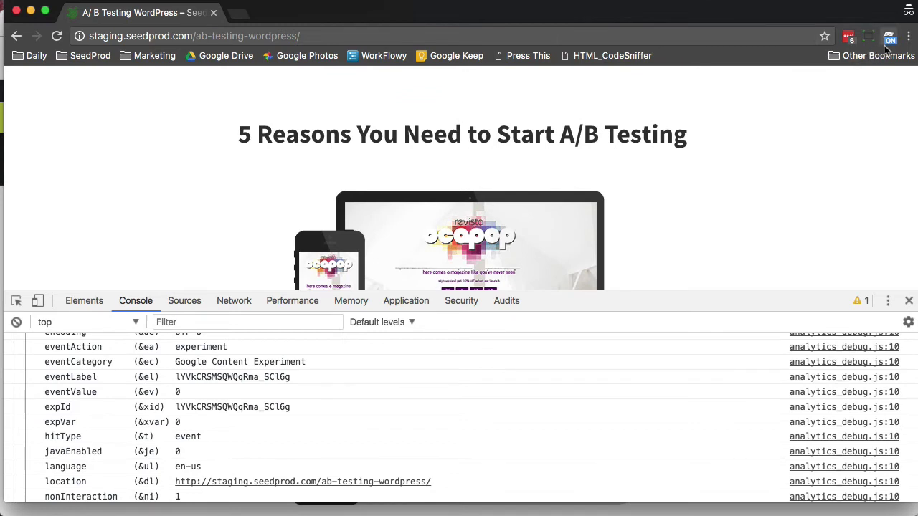
Step: Reload the live page and check the logged expId and expVar 0 in the console
left_click(689, 37)
key("Return")
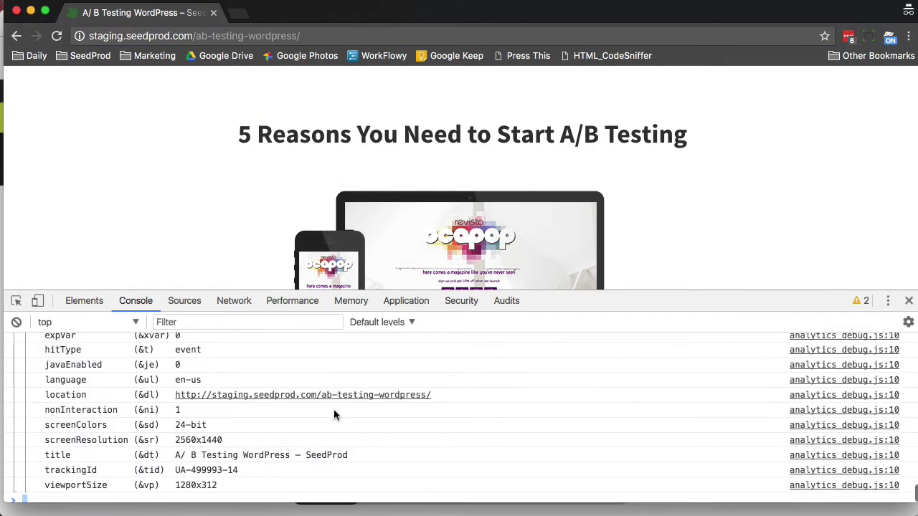
scroll(332, 409, "up", 2)
left_click_drag(292, 385, 179, 388)
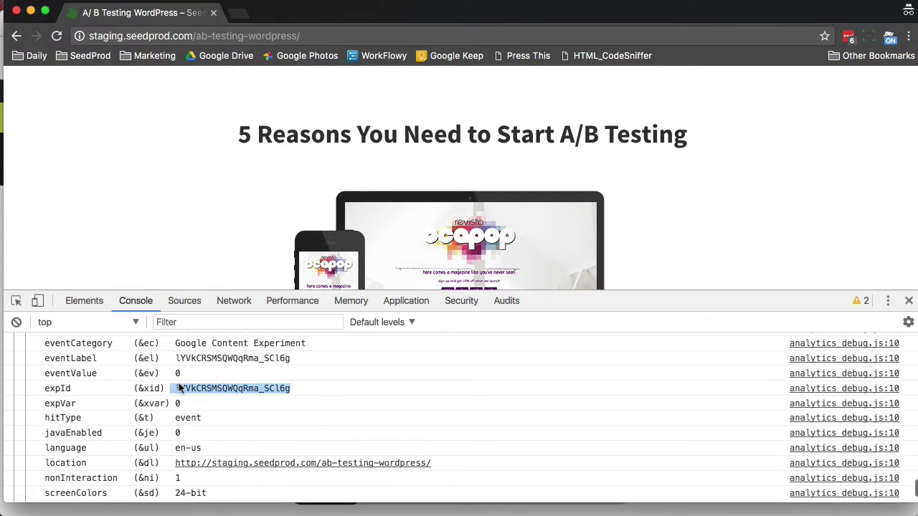
left_click(192, 406)
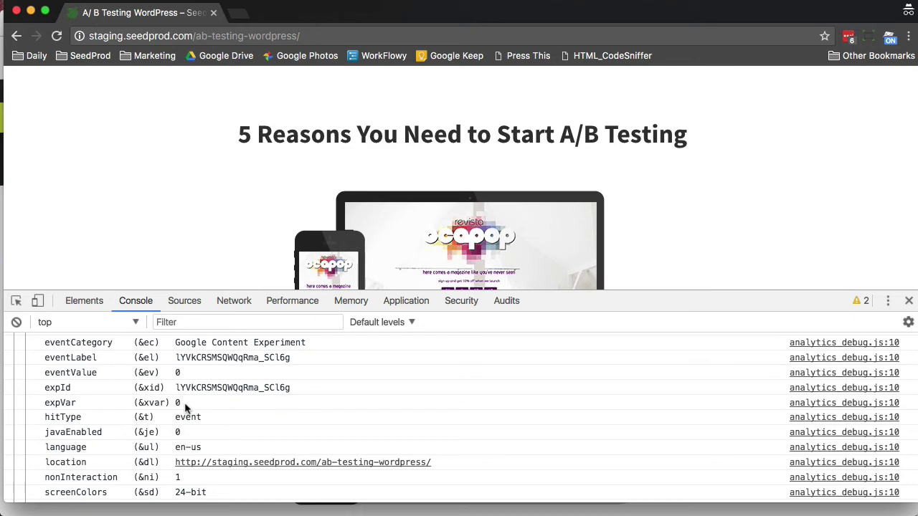
double_click(178, 403)
Step: Delete all the site's cookies under Application > Cookies and reload as a new visitor
left_click(406, 301)
left_click(425, 404)
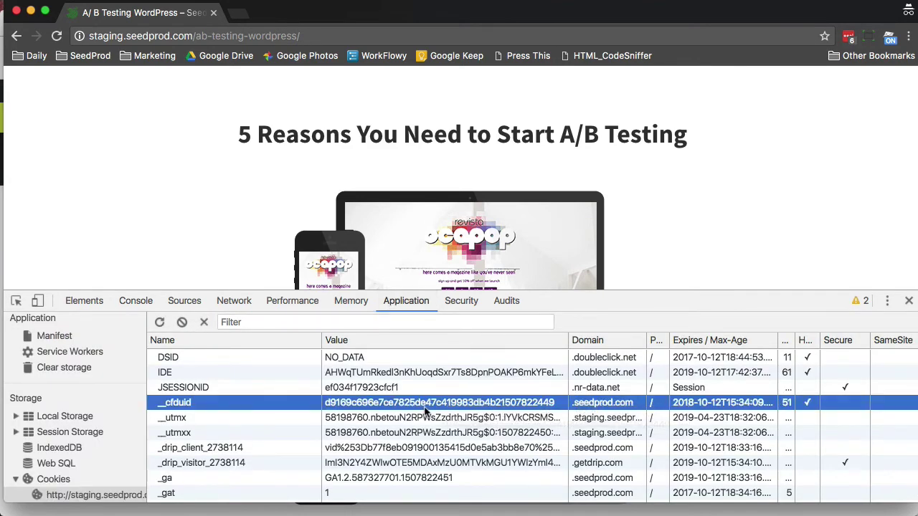
key("super+a")
key("Delete")
key("Delete")
key("Delete")
key("Delete")
key("Delete")
key("Delete")
key("Delete")
key("Delete")
key("Delete")
key("Delete")
key("Delete")
key("Delete")
key("Delete")
key("Delete")
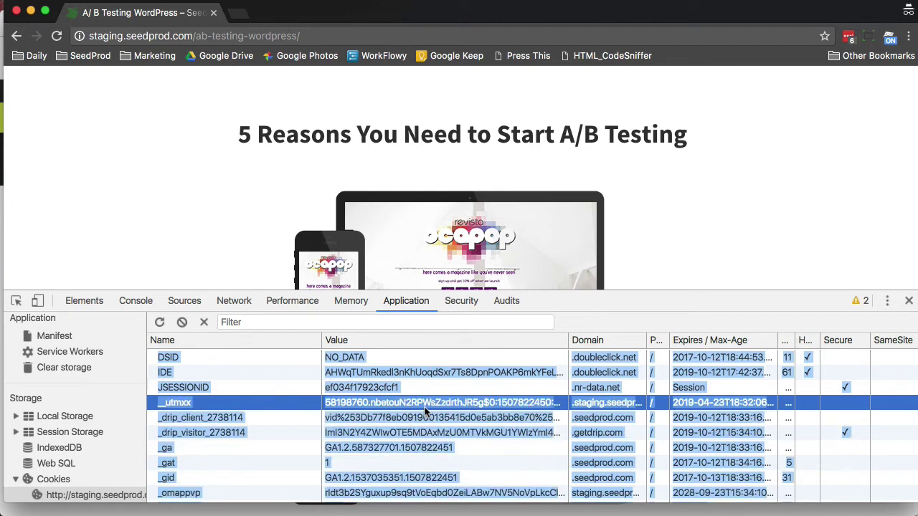
key("super+r")
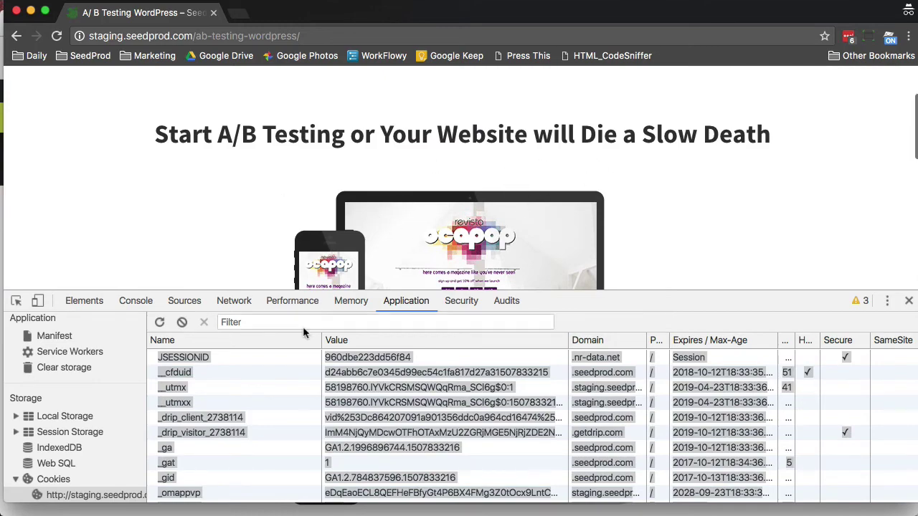
Step: Find the new Google Content Experiment event in the Console and highlight its expVar 1 row
left_click(135, 302)
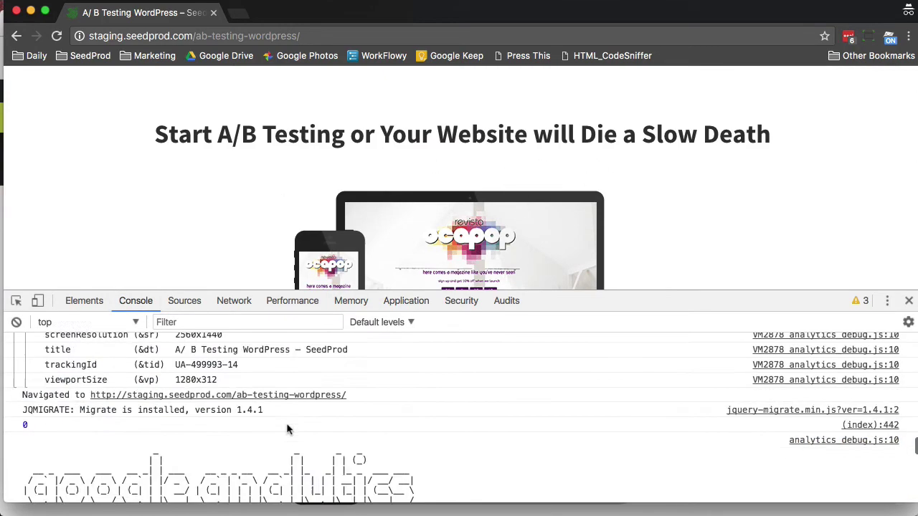
scroll(286, 429, "up", 3)
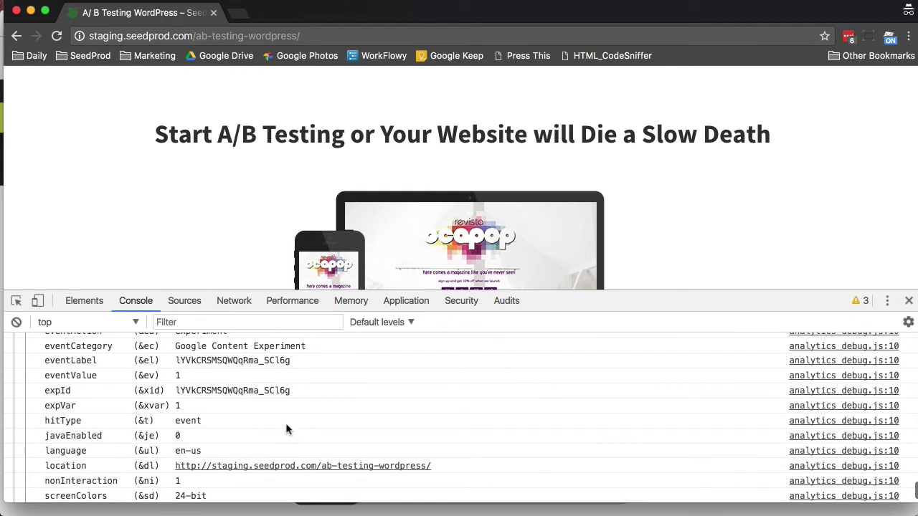
left_click_drag(190, 403, 47, 407)
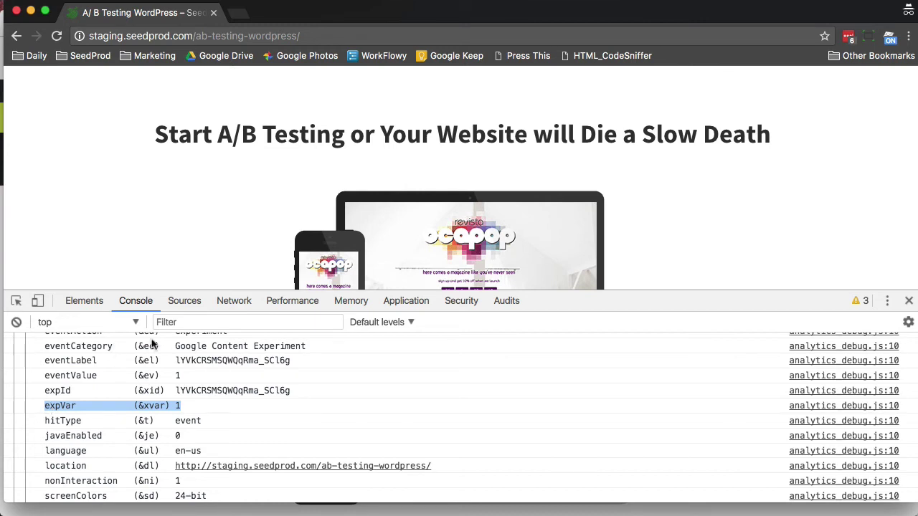
scroll(113, 342, "down", 1)
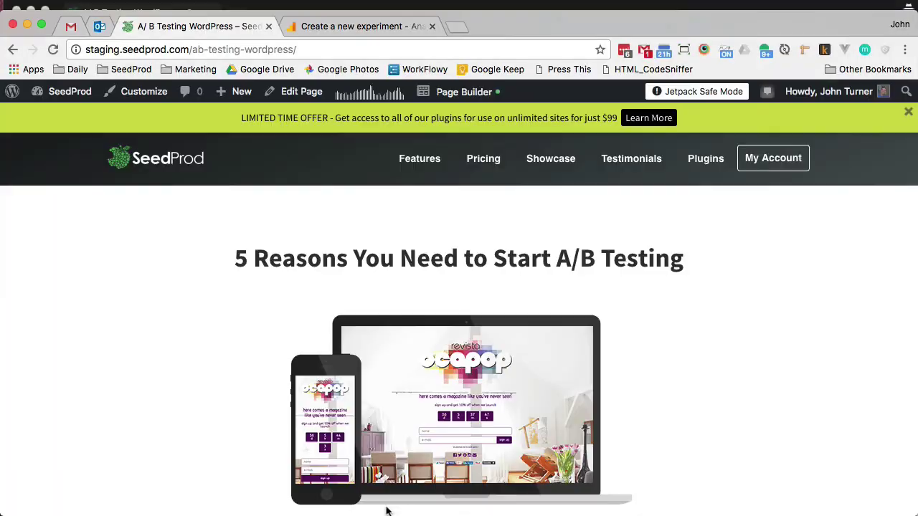
Step: Reopen the page in Beaver Builder and delete the second headline module
left_click(473, 99)
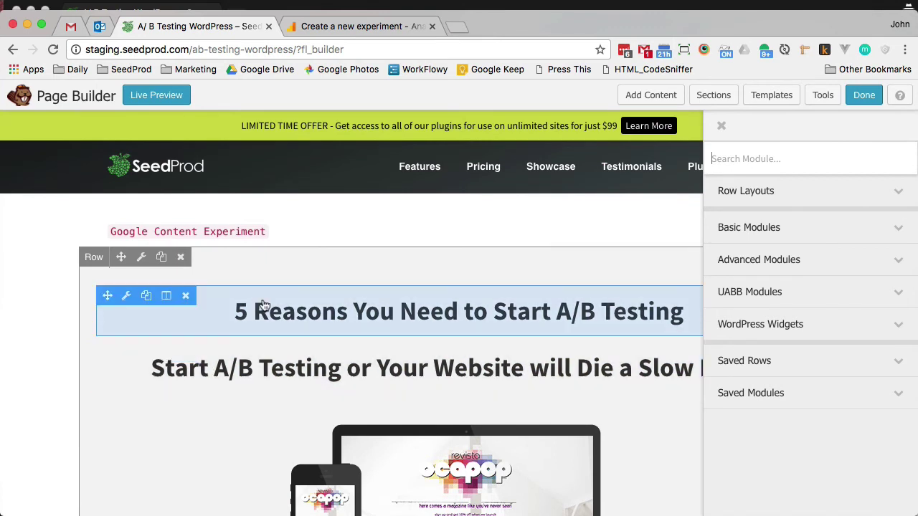
left_click(185, 354)
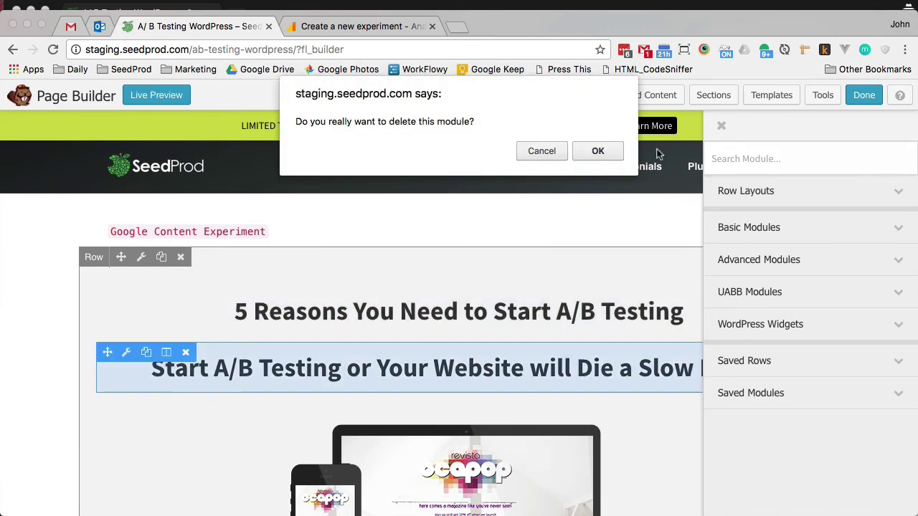
left_click(595, 152)
scroll(688, 258, "down", 5)
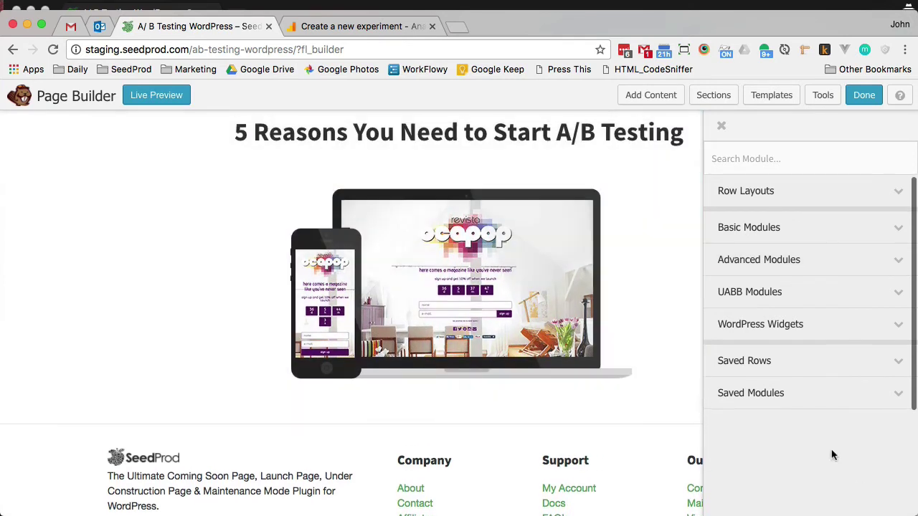
Step: Drag the saved row 'B Layout Test' onto the page below the image row
left_click(789, 364)
scroll(846, 417, "down", 4)
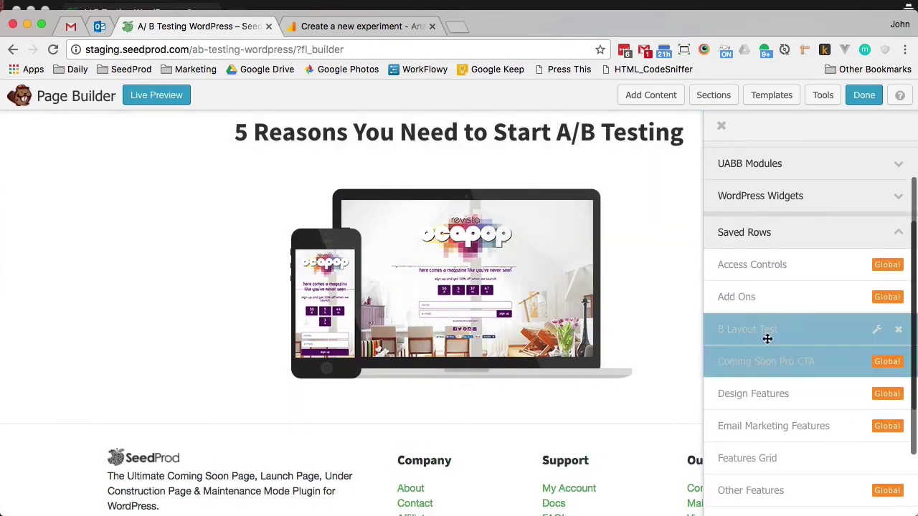
scroll(786, 344, "down", 3)
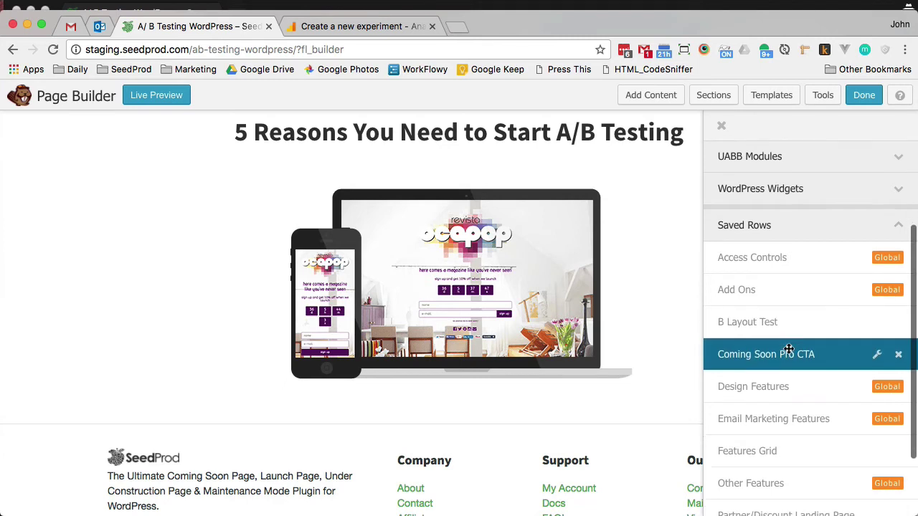
left_click_drag(774, 244, 610, 504)
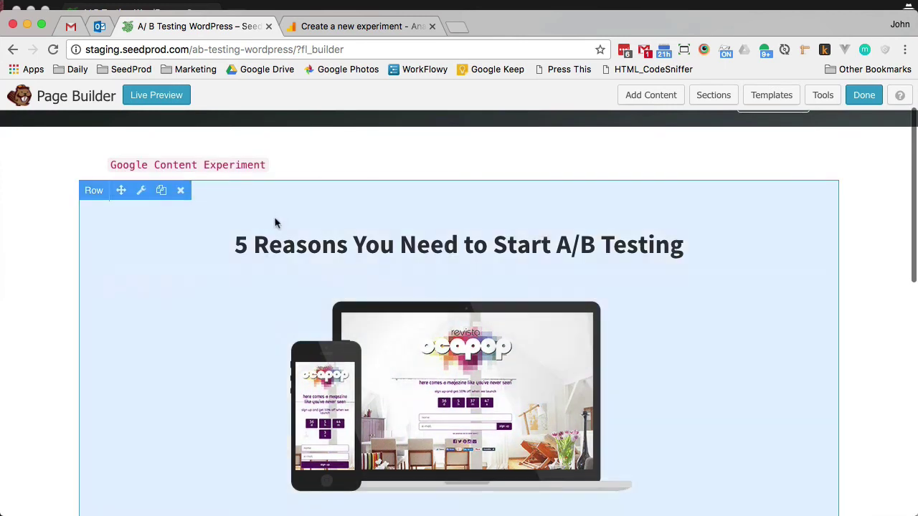
Step: Remove the gaversion0 class from the '5 Reasons' heading and save it
left_click(127, 230)
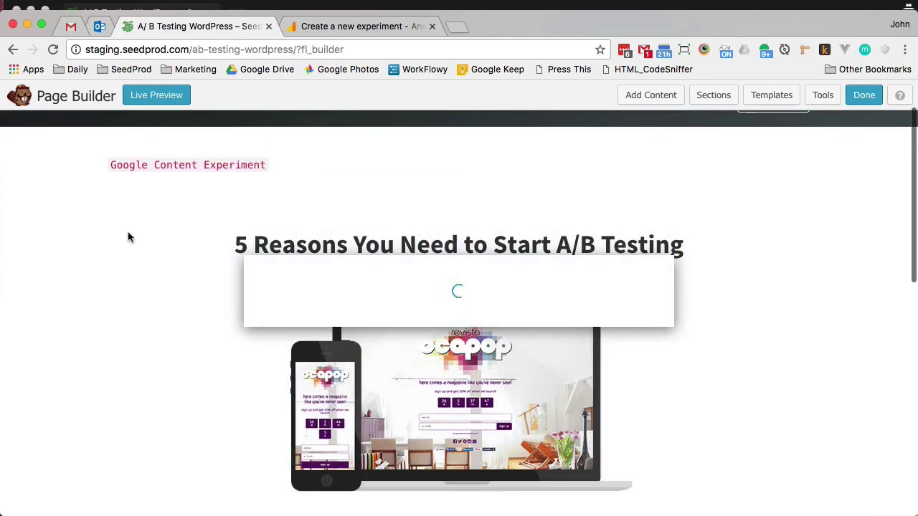
left_click(397, 162)
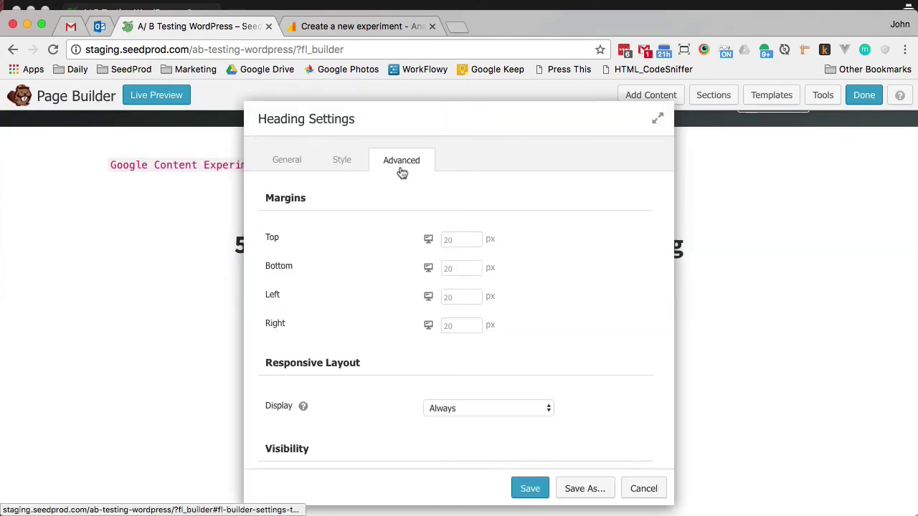
scroll(463, 443, "down", 5)
left_click_drag(477, 441, 383, 438)
key("super+c")
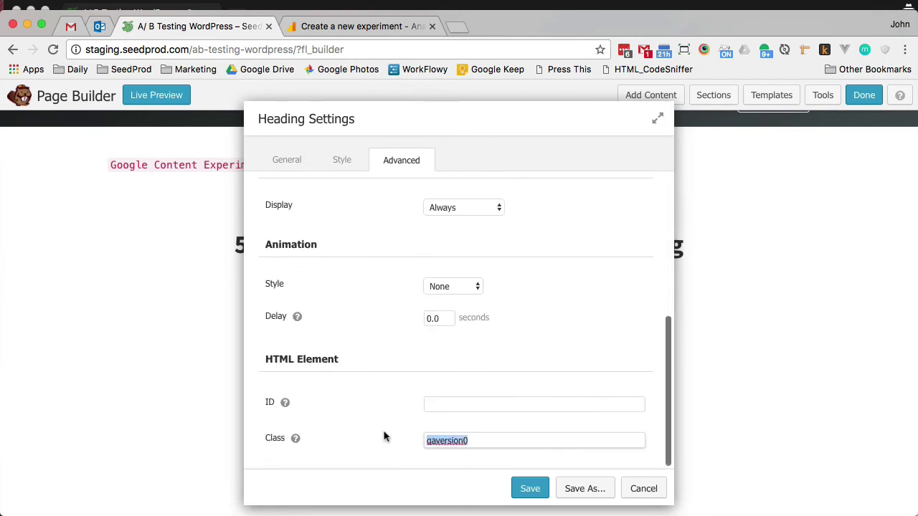
key("BackSpace")
left_click(528, 488)
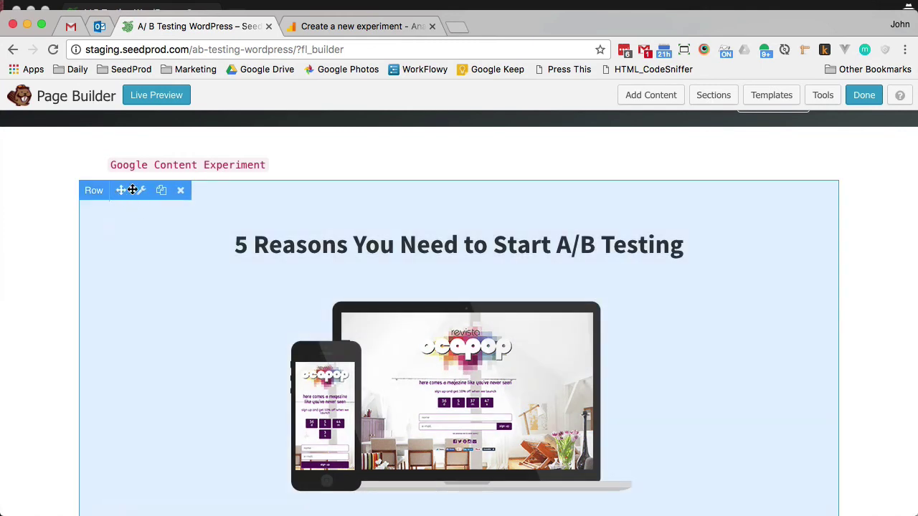
Step: Give the top row the class gaversion0 and save its settings
left_click(140, 196)
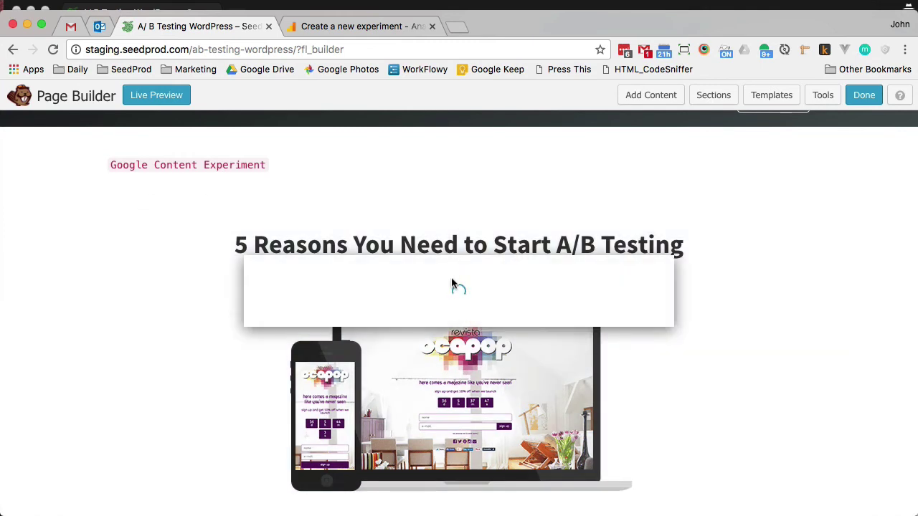
scroll(455, 250, "down", 3)
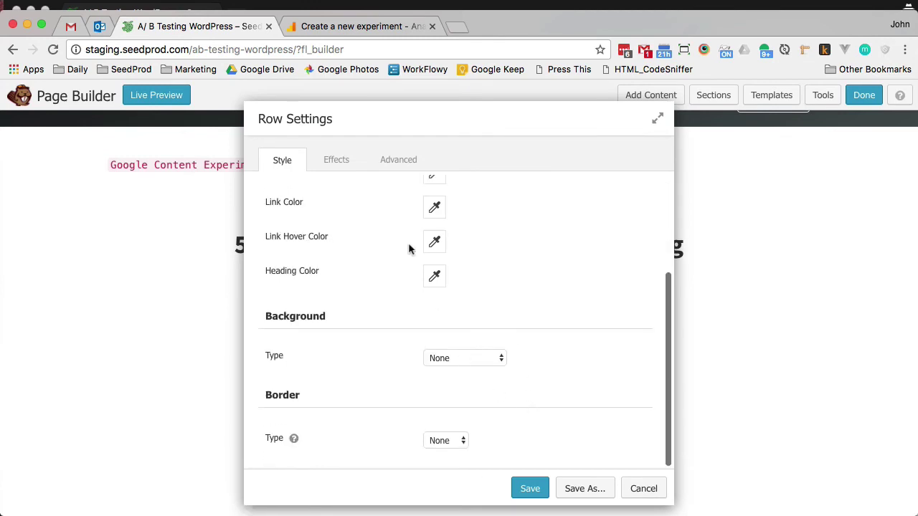
left_click(399, 159)
scroll(509, 429, "down", 5)
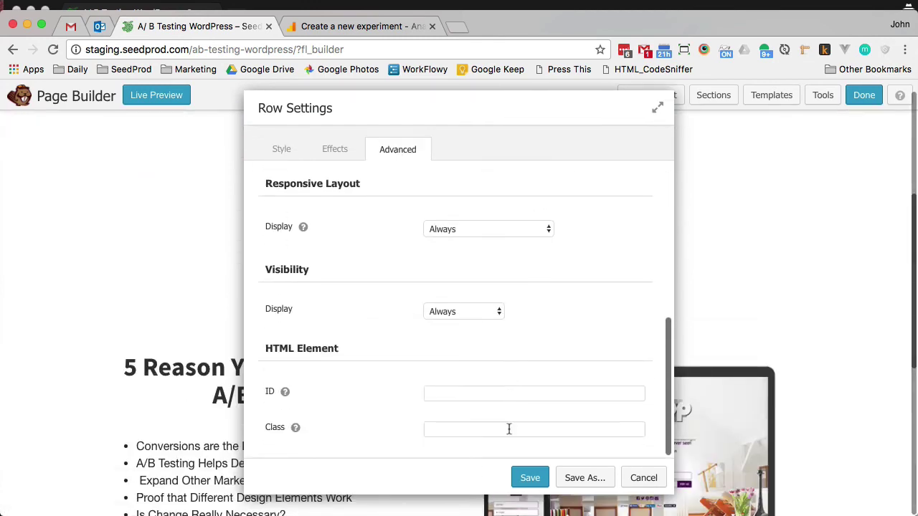
left_click(510, 429)
key("super+v")
left_click(529, 479)
Step: Give the B Layout Test row the class gaversion1 and save its settings
scroll(571, 500, "down", 1)
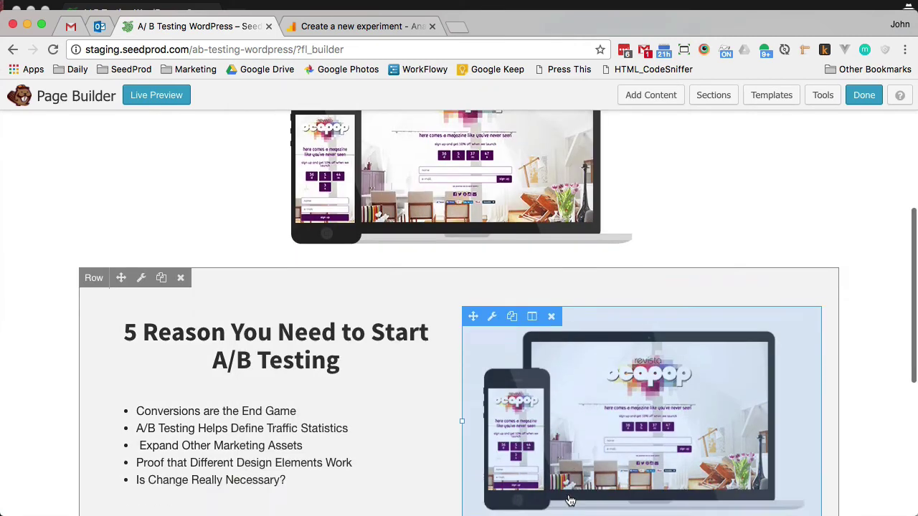
scroll(570, 500, "down", 3)
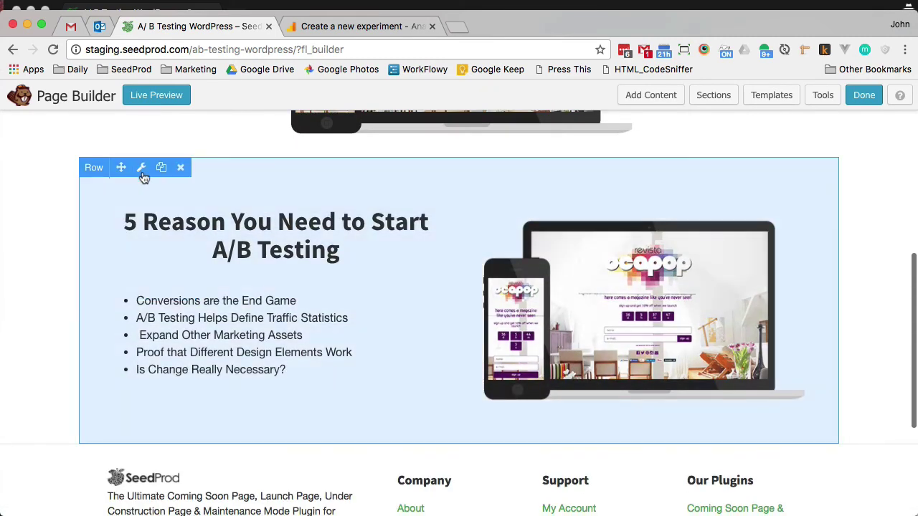
left_click(142, 173)
scroll(564, 391, "down", 5)
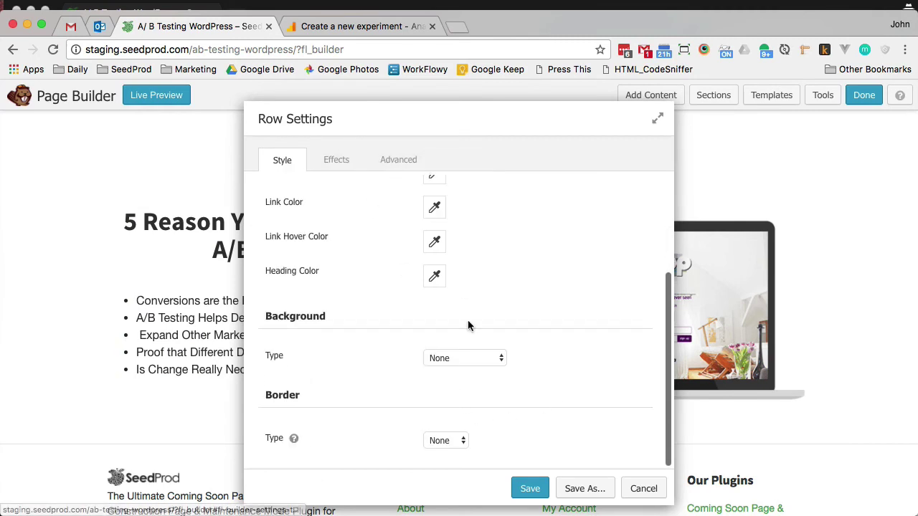
left_click(402, 170)
scroll(463, 285, "down", 5)
left_click(426, 441)
type("gaversion1")
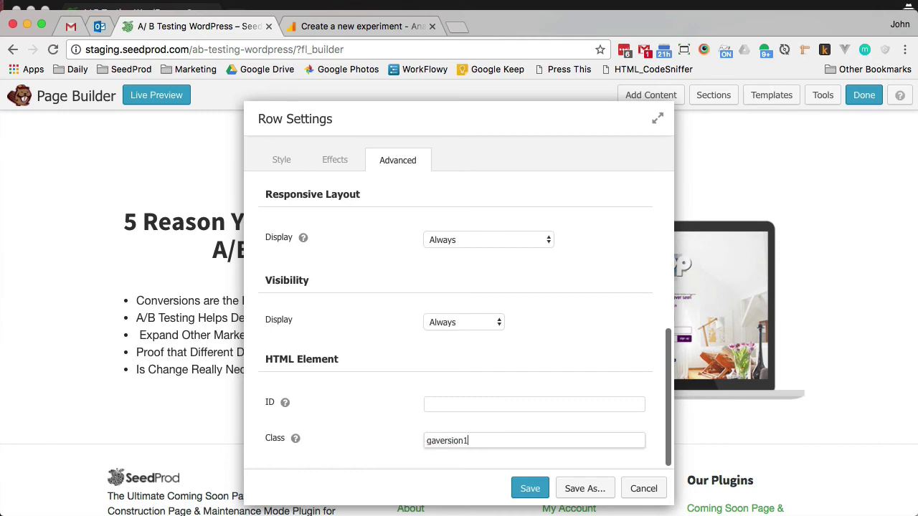
left_click(527, 488)
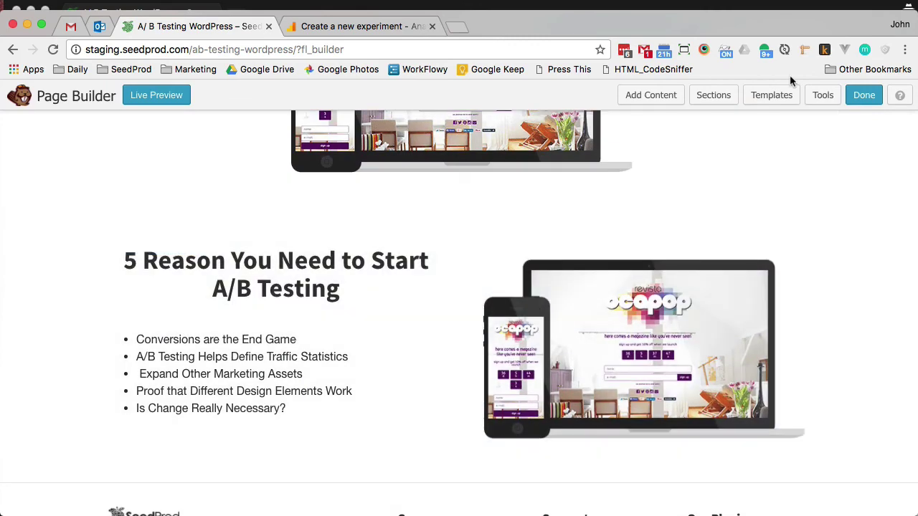
Step: Publish the page changes from Beaver Builder
left_click(850, 100)
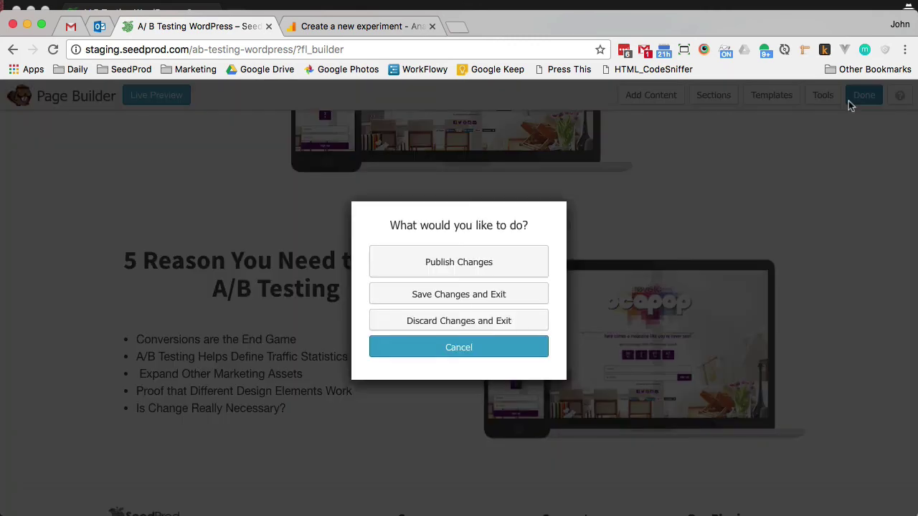
left_click(435, 263)
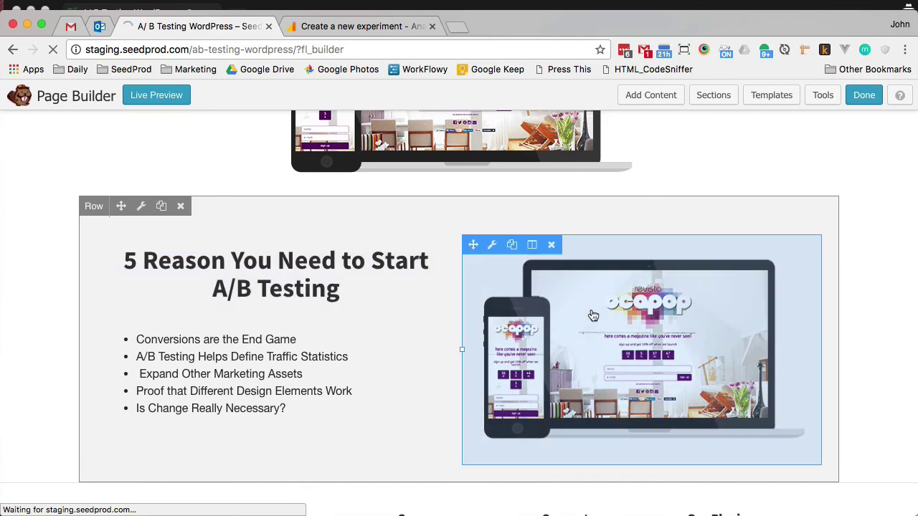
scroll(681, 344, "down", 3)
scroll(764, 306, "up", 3)
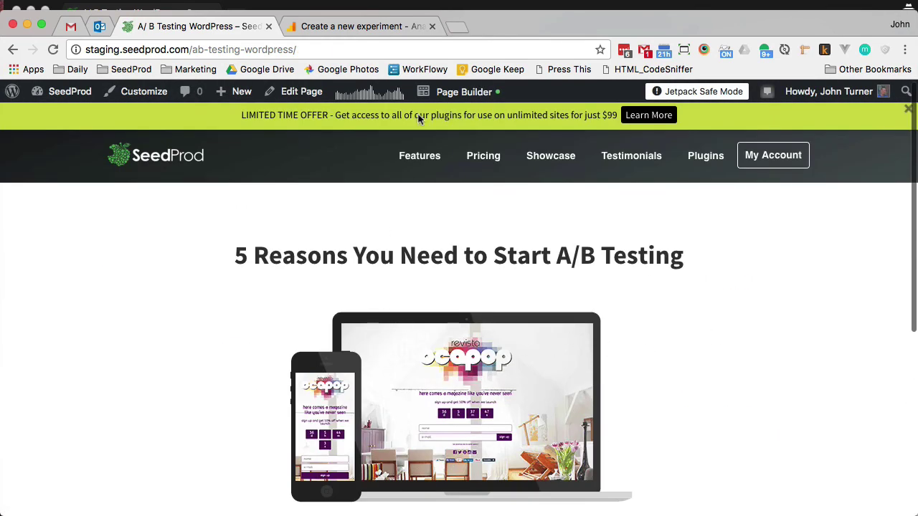
Step: Reload the page in the incognito window and confirm the console logs expVar 1
key("super+grave")
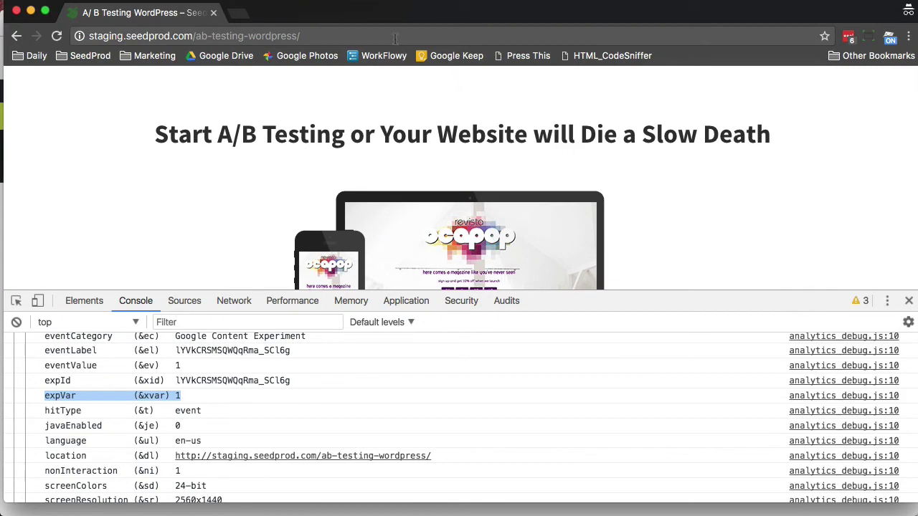
left_click(395, 38)
key("Return")
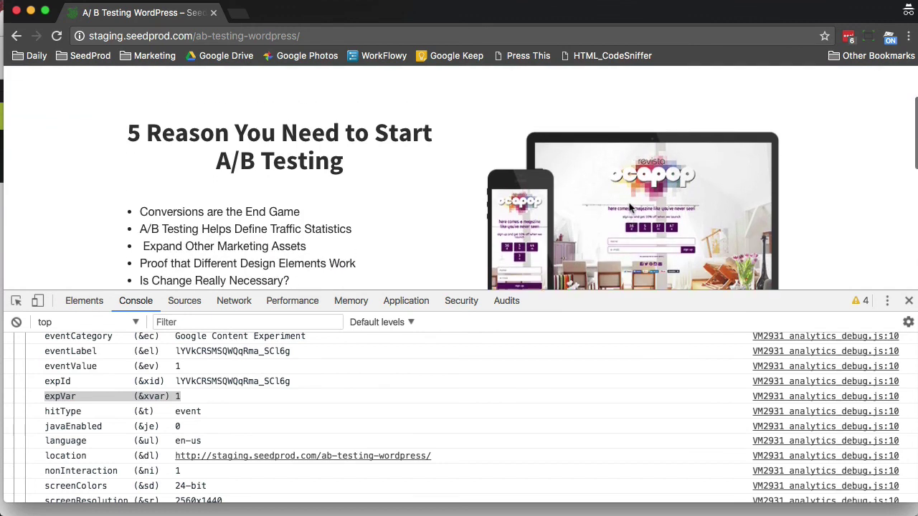
scroll(630, 208, "down", 1)
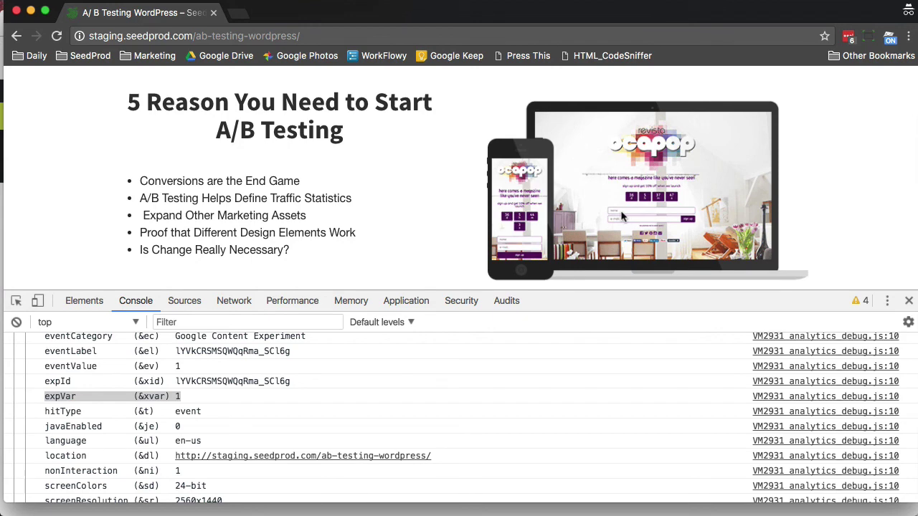
double_click(178, 367)
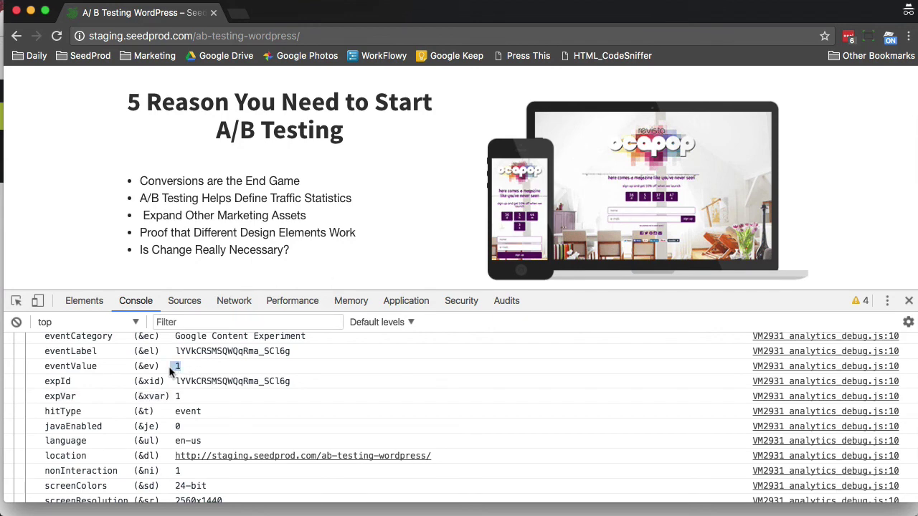
scroll(549, 180, "up", 3)
scroll(551, 182, "down", 5)
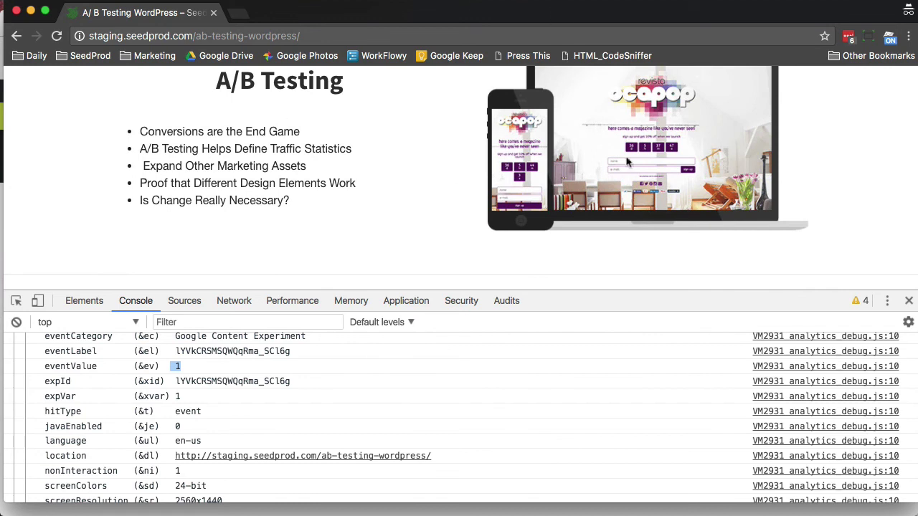